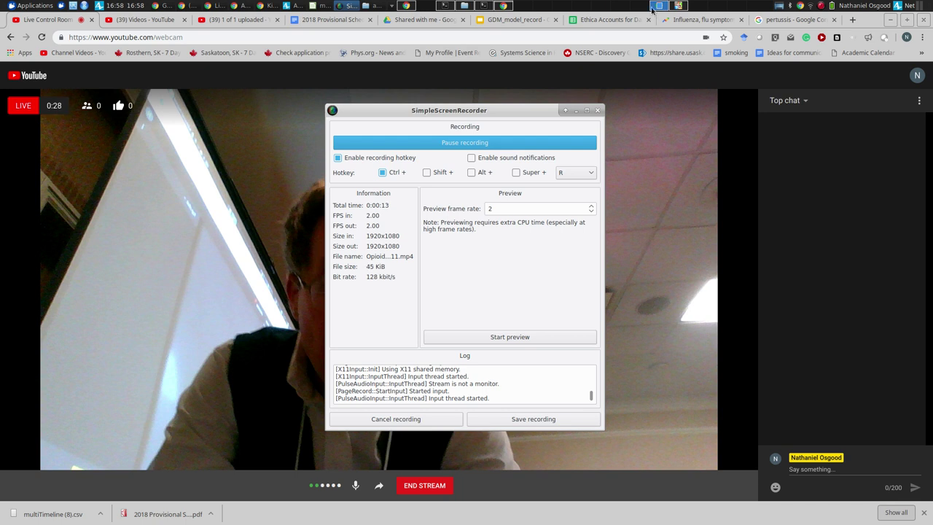
Step: Switch to AnyLogic and close the GISFoodAndPAEnvironmentV5_AnyLogic8 (2) model
{"action": "key", "text": "alt+Tab"}
{"action": "key", "text": "alt+Tab"}
{"action": "key", "text": "alt+Tab"}
{"action": "key", "text": "alt+Tab"}
{"action": "key", "text": "alt+Tab"}
{"action": "key", "text": "alt+Tab"}
{"action": "key", "text": "alt+Tab"}
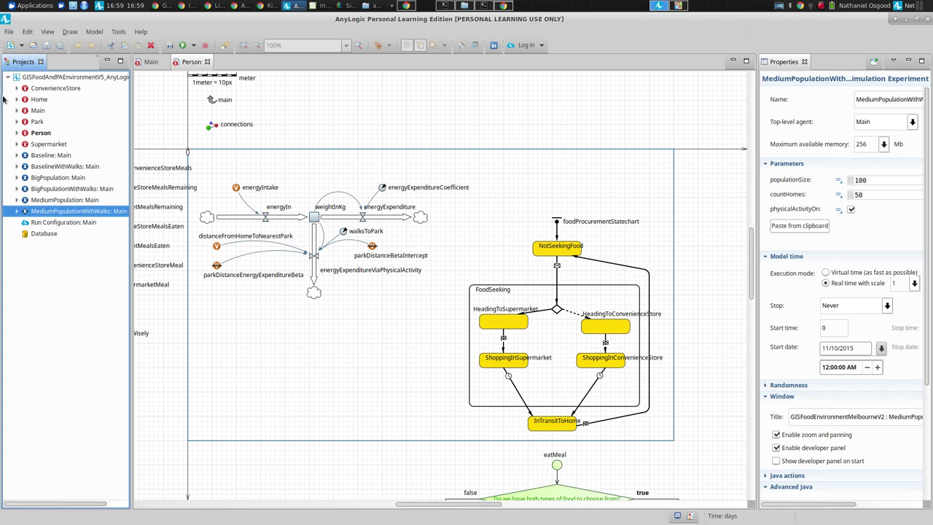
{"action": "left_click", "coordinate": [24, 79]}
{"action": "right_click", "coordinate": [25, 79]}
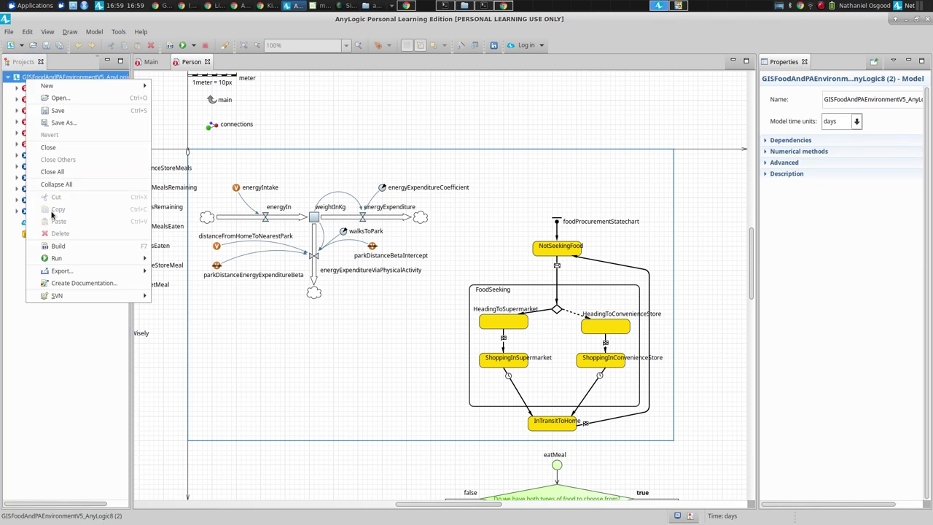
{"action": "left_click", "coordinate": [53, 149]}
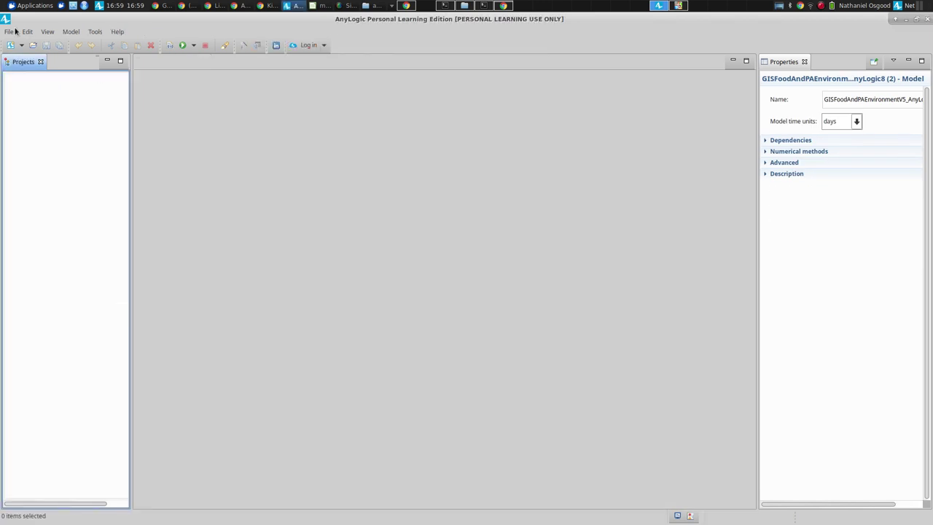
Step: Open Opioid_GIS_Comb_C2.alp from the inner OpioidModel_C2_3 folder under Research, Opioid Abuse, KMMT
{"action": "left_click", "coordinate": [13, 32]}
{"action": "left_click", "coordinate": [32, 57]}
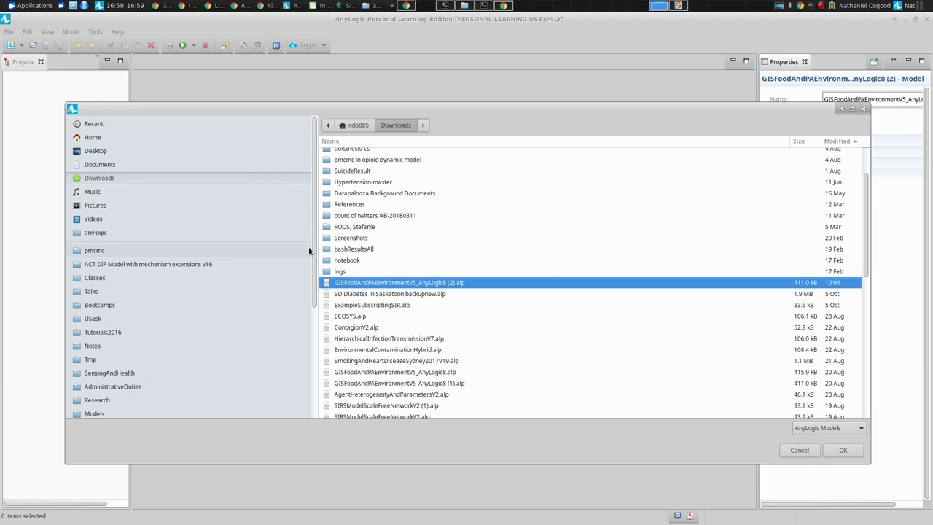
{"action": "left_click", "coordinate": [234, 400]}
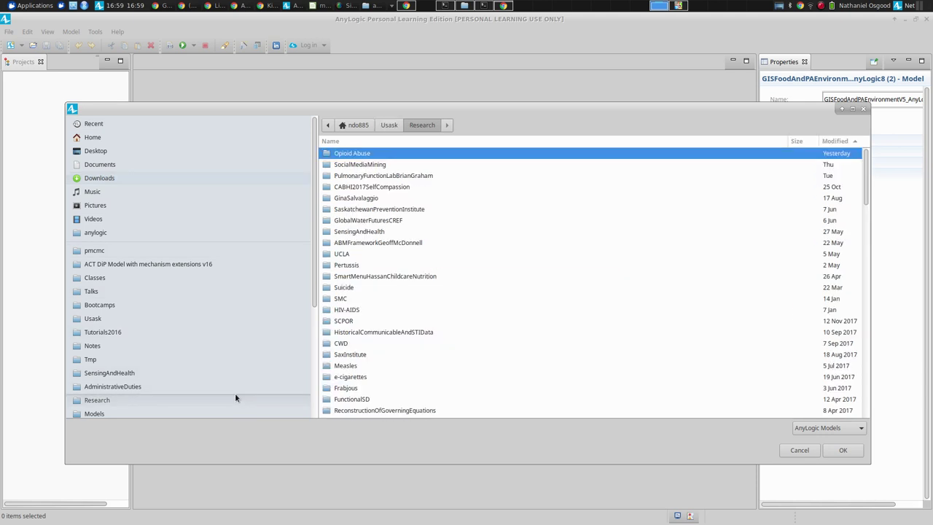
{"action": "double_click", "coordinate": [387, 154]}
{"action": "double_click", "coordinate": [387, 154]}
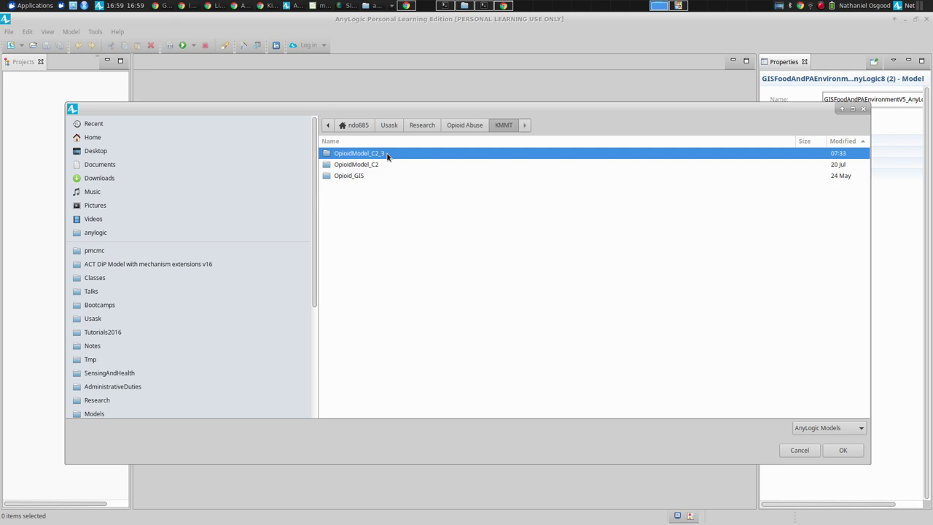
{"action": "double_click", "coordinate": [387, 155]}
{"action": "double_click", "coordinate": [386, 154]}
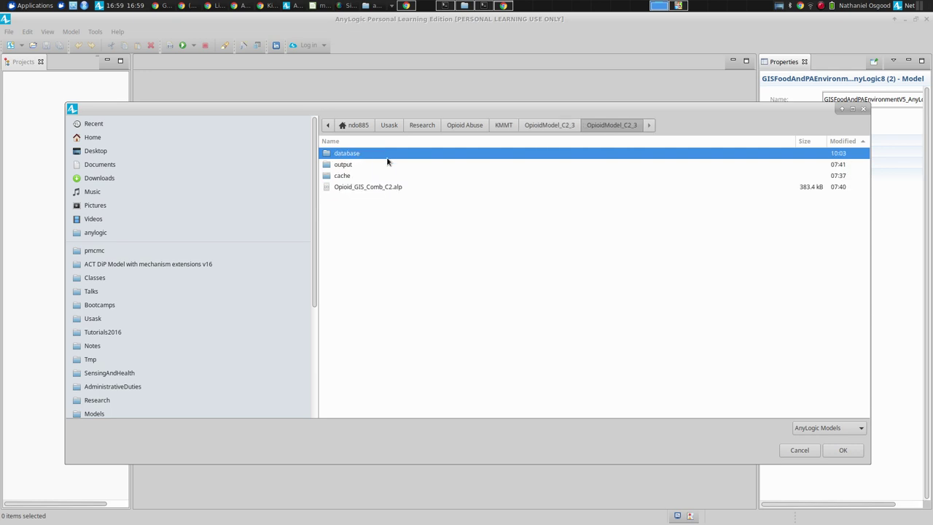
{"action": "left_click", "coordinate": [387, 187]}
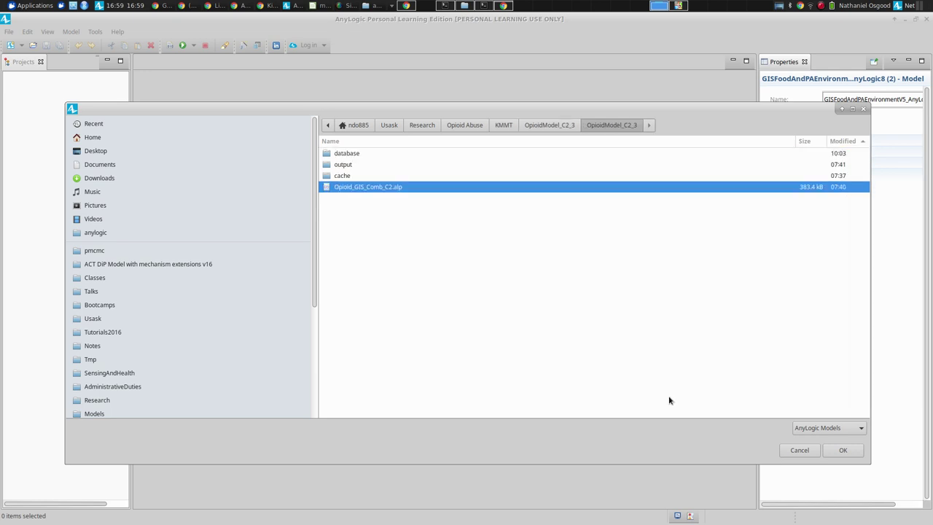
{"action": "left_click", "coordinate": [841, 450]}
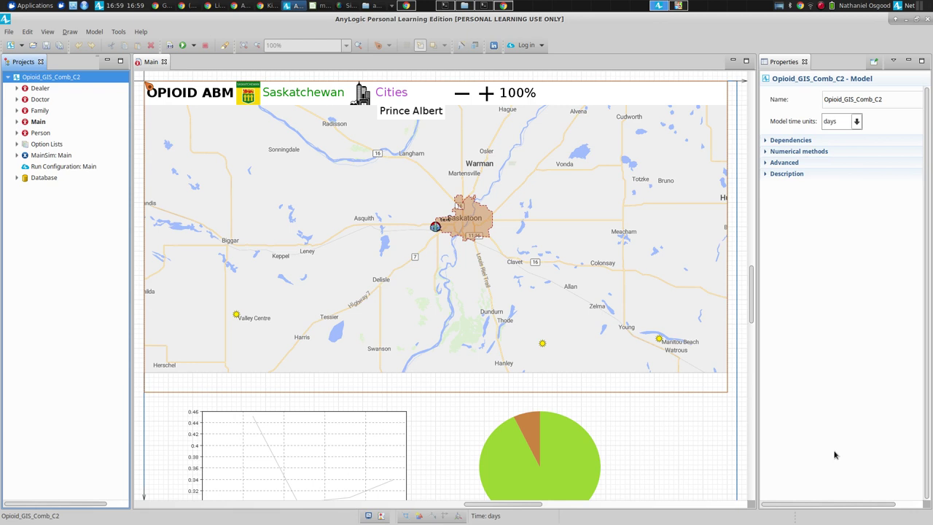
Step: Switch to Chrome, refresh the Example Models folder in Google Drive and download OpioidModel_C2_3.zip
{"action": "key", "text": "alt+Tab"}
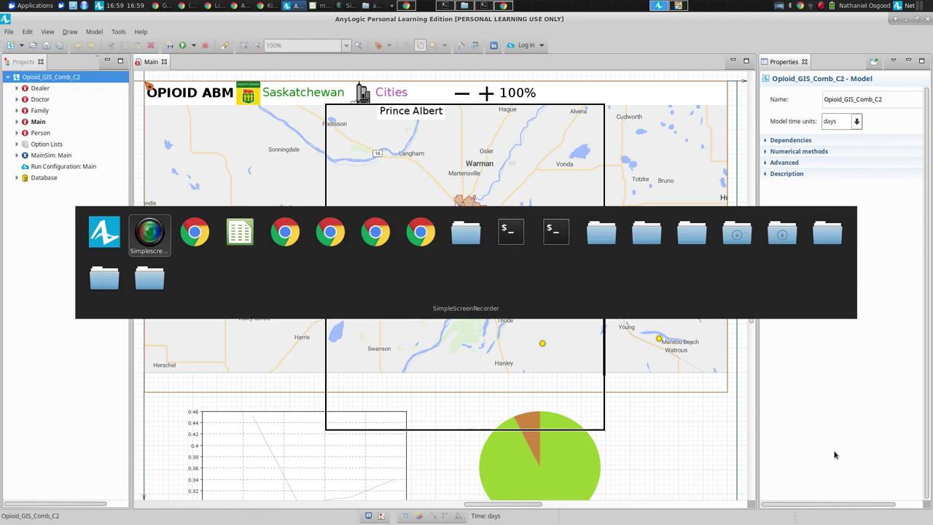
{"action": "key", "text": "alt+Tab"}
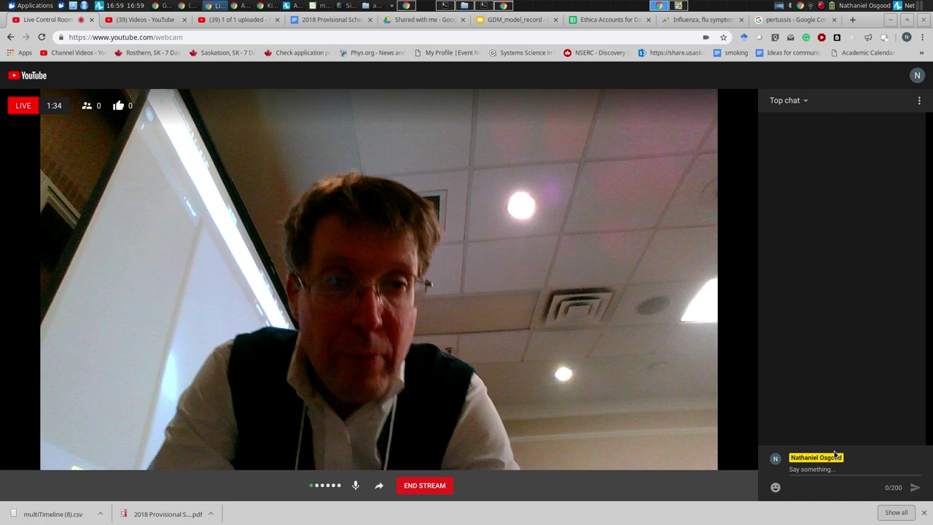
{"action": "key", "text": "alt+Tab"}
{"action": "key", "text": "alt+Tab"}
{"action": "key", "text": "alt+Tab"}
{"action": "key", "text": "alt+Tab"}
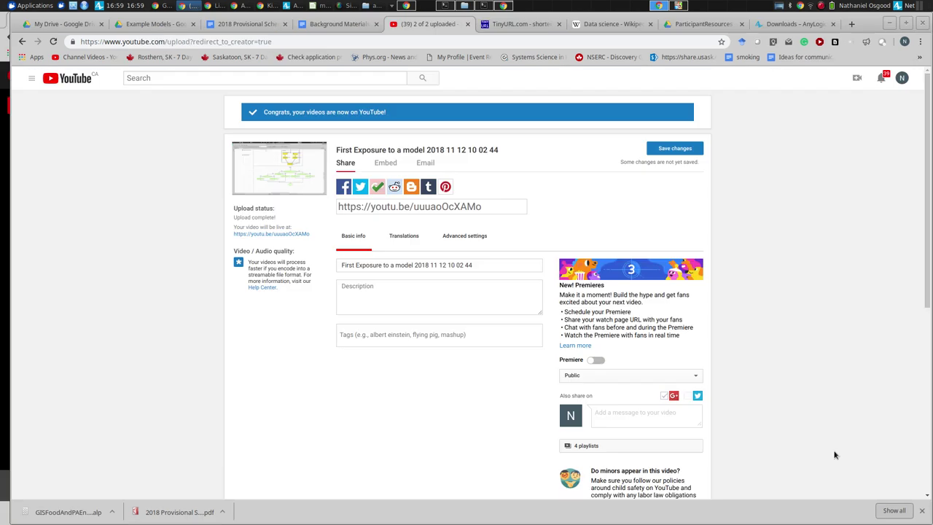
{"action": "left_click", "coordinate": [150, 24]}
{"action": "key", "text": "F5"}
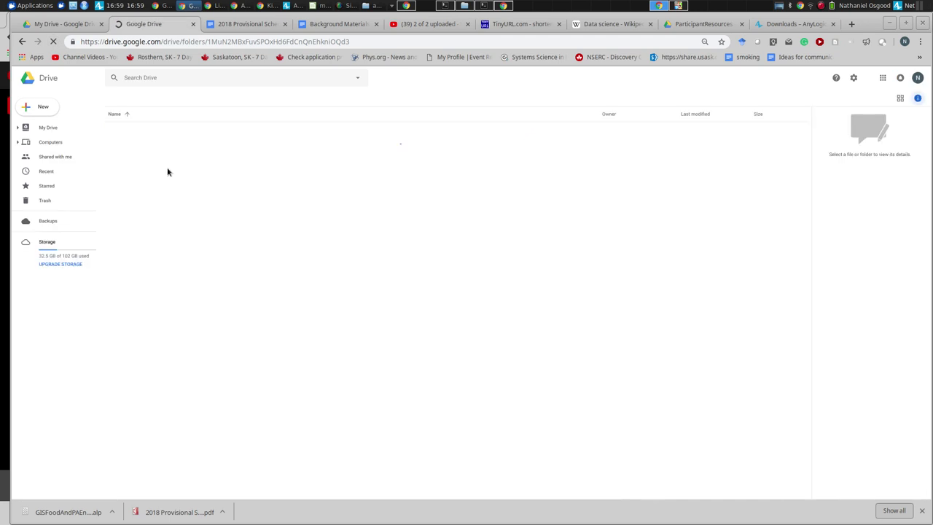
{"action": "left_click", "coordinate": [154, 168]}
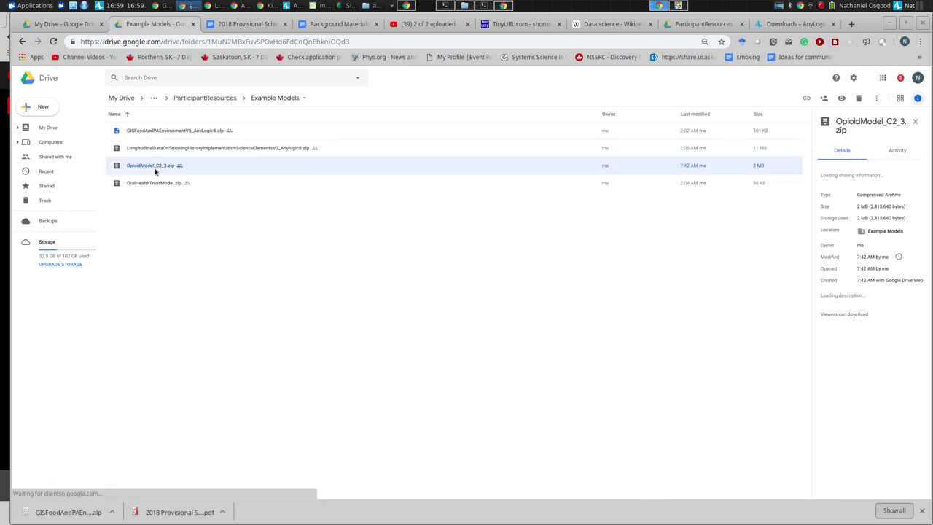
{"action": "right_click", "coordinate": [153, 172]}
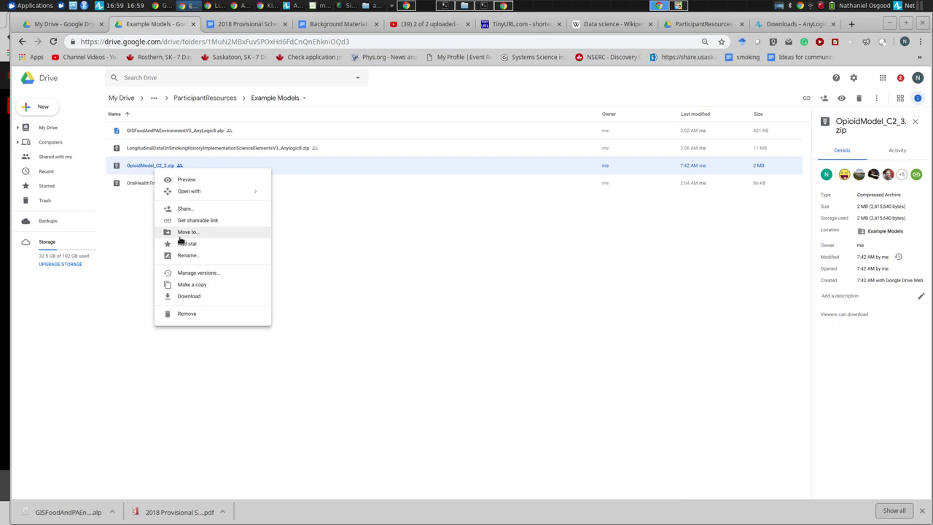
{"action": "left_click", "coordinate": [183, 296]}
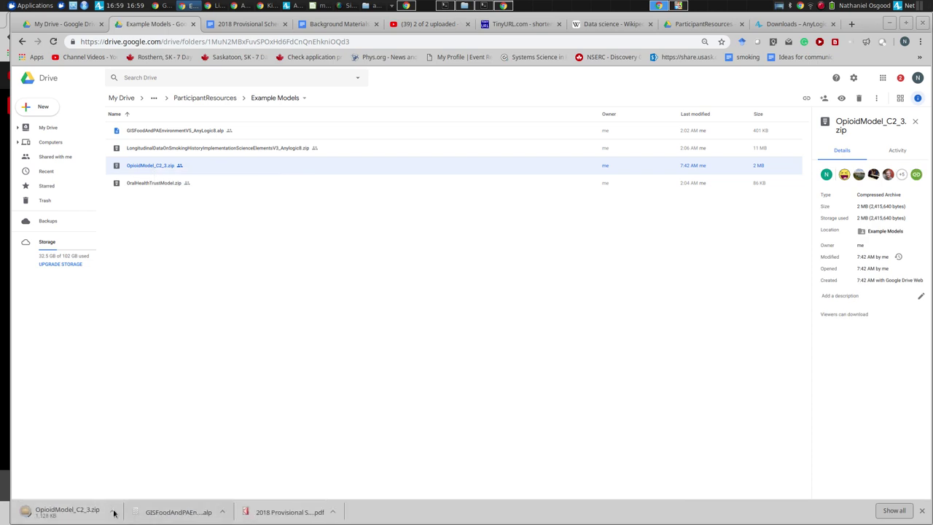
Step: Extract the downloaded OpioidModel_C2_3.zip in the Downloads folder and open its inner OpioidModel_C2_3 folder
{"action": "left_click", "coordinate": [112, 512]}
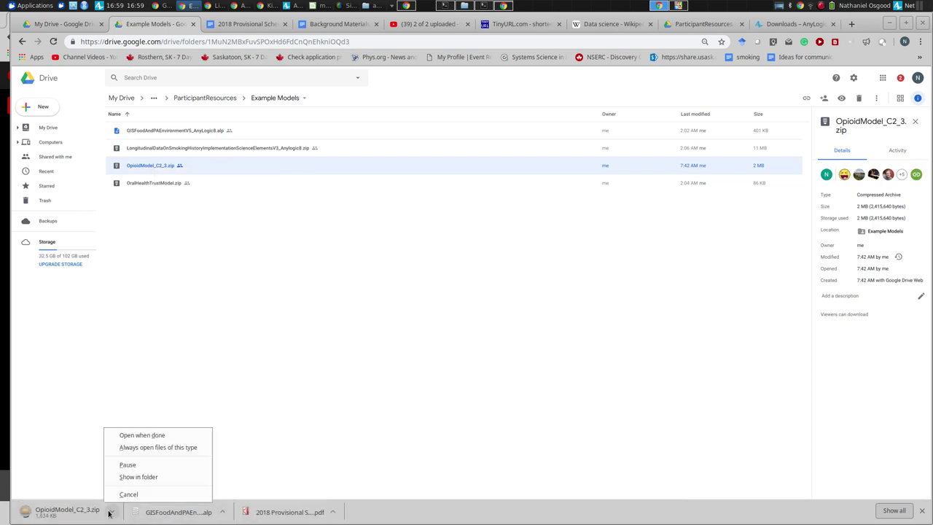
{"action": "left_click", "coordinate": [128, 478]}
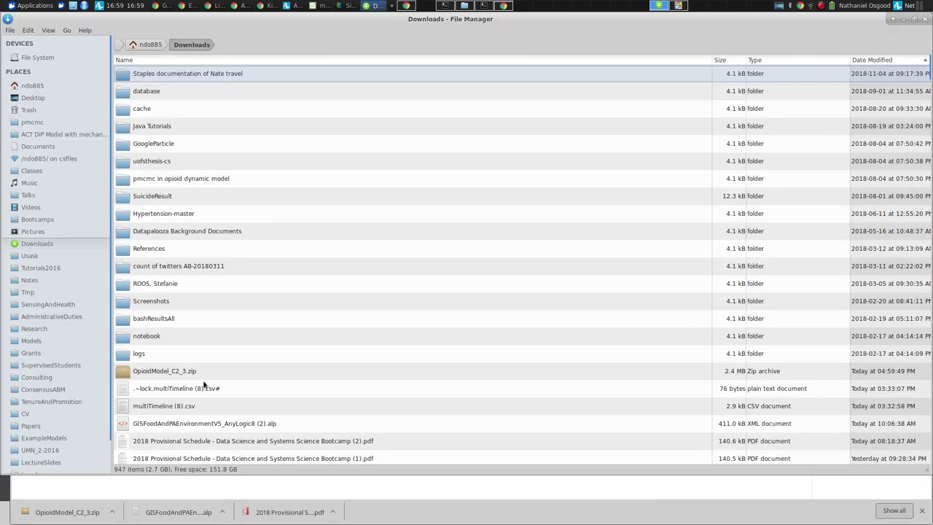
{"action": "left_click", "coordinate": [182, 373]}
{"action": "right_click", "coordinate": [182, 377]}
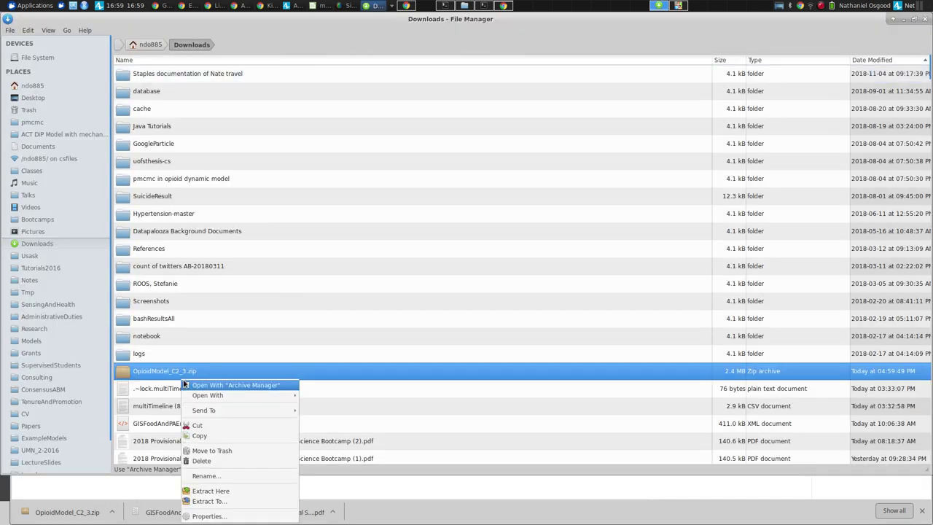
{"action": "left_click", "coordinate": [204, 490]}
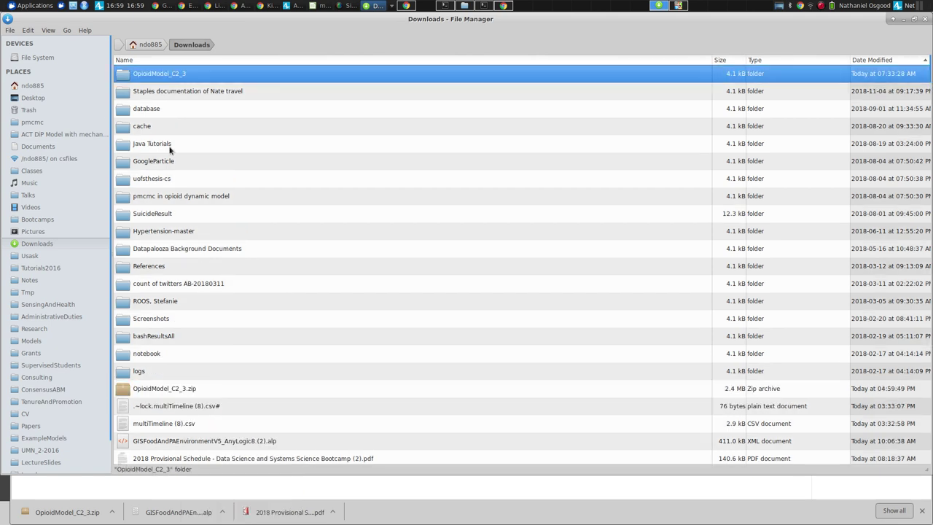
{"action": "double_click", "coordinate": [164, 74]}
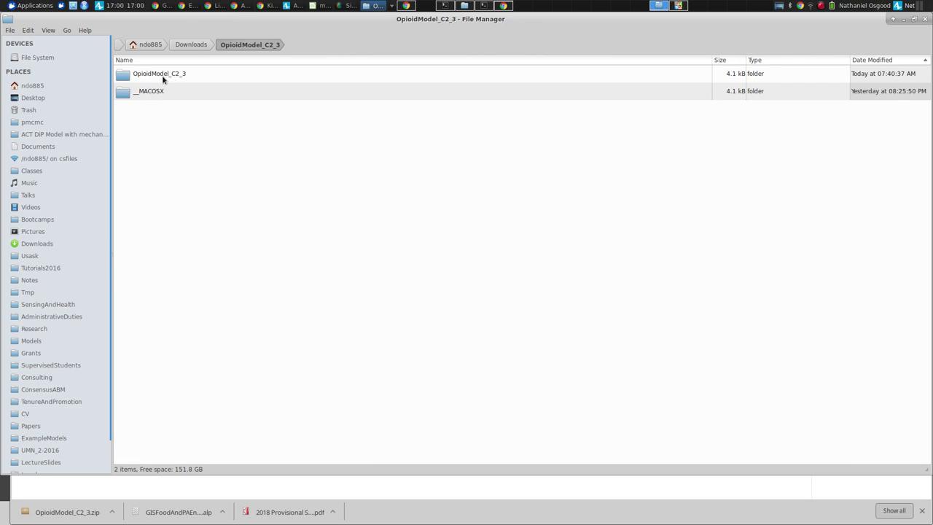
{"action": "double_click", "coordinate": [164, 77]}
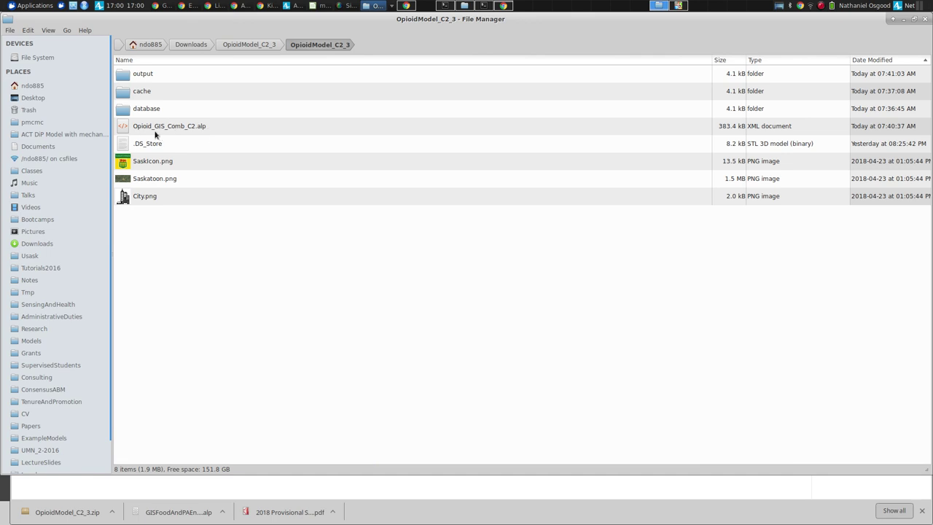
Step: Switch back to AnyLogic and open Opioid_GIS_Comb_C2.alp from the extracted OpioidModel_C2_3 folder in Downloads
{"action": "key", "text": "alt+Tab"}
{"action": "key", "text": "alt+Tab"}
{"action": "key", "text": "alt+Tab"}
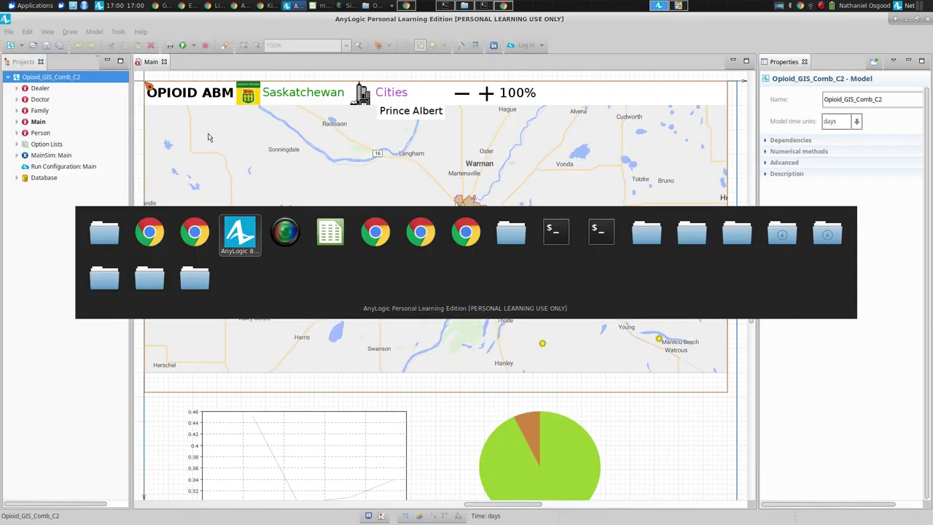
{"action": "left_click", "coordinate": [8, 32]}
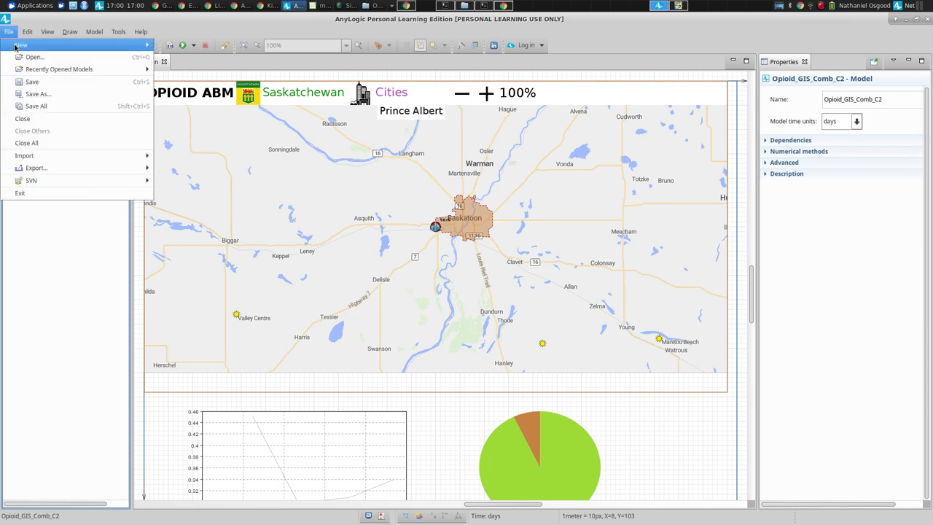
{"action": "left_click", "coordinate": [29, 57]}
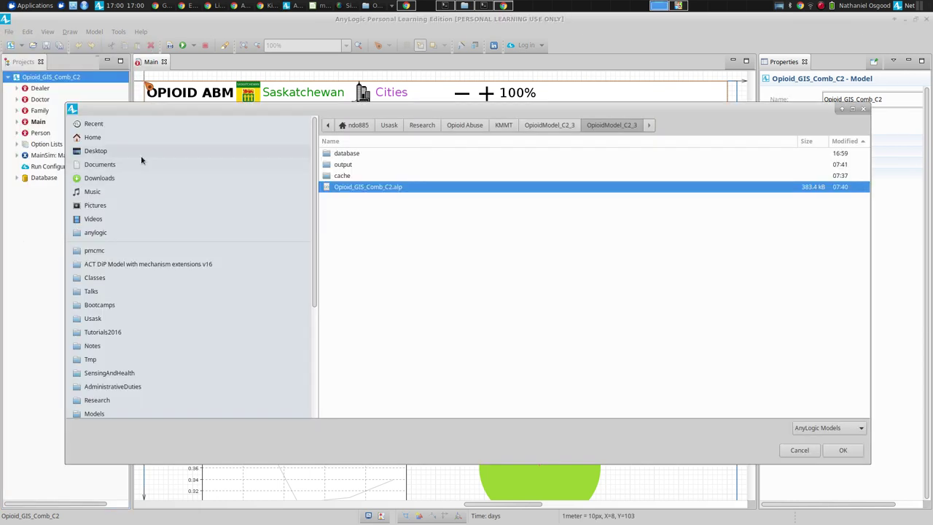
{"action": "left_click", "coordinate": [99, 181]}
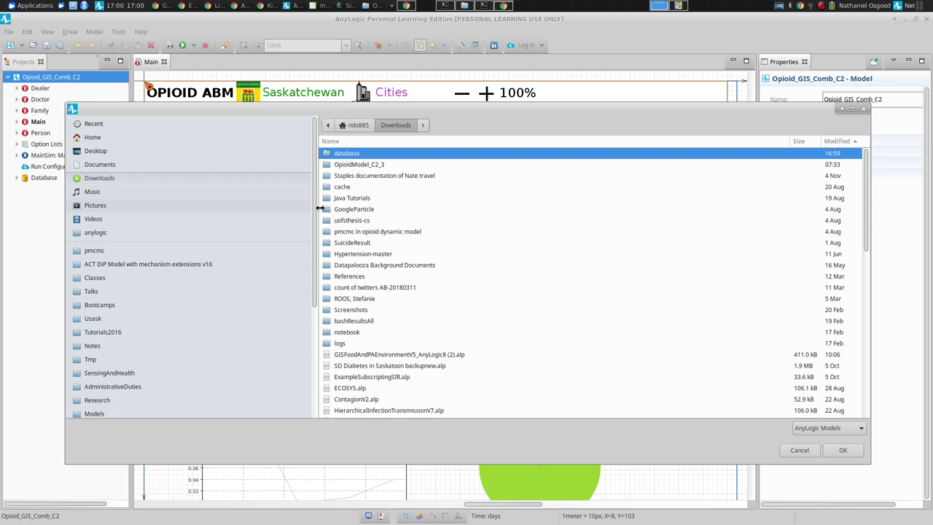
{"action": "double_click", "coordinate": [357, 164]}
{"action": "double_click", "coordinate": [360, 154]}
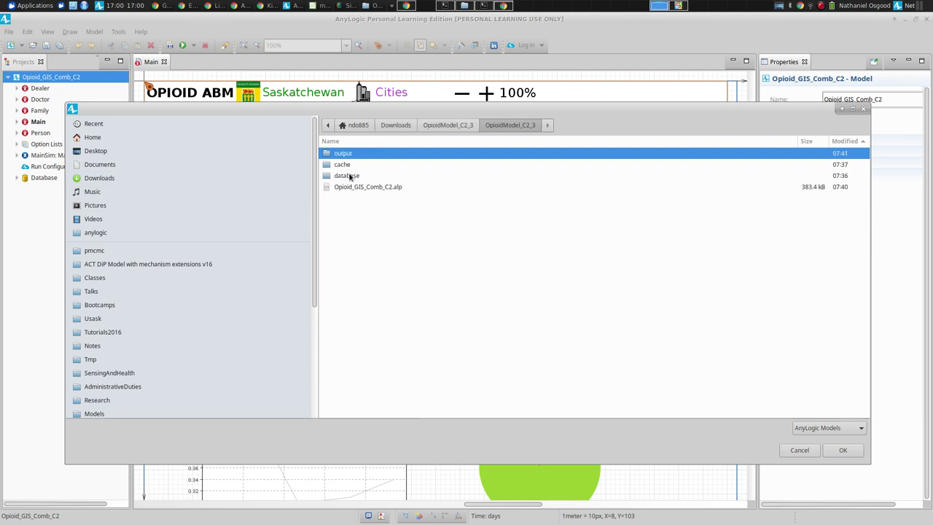
{"action": "left_click", "coordinate": [349, 188]}
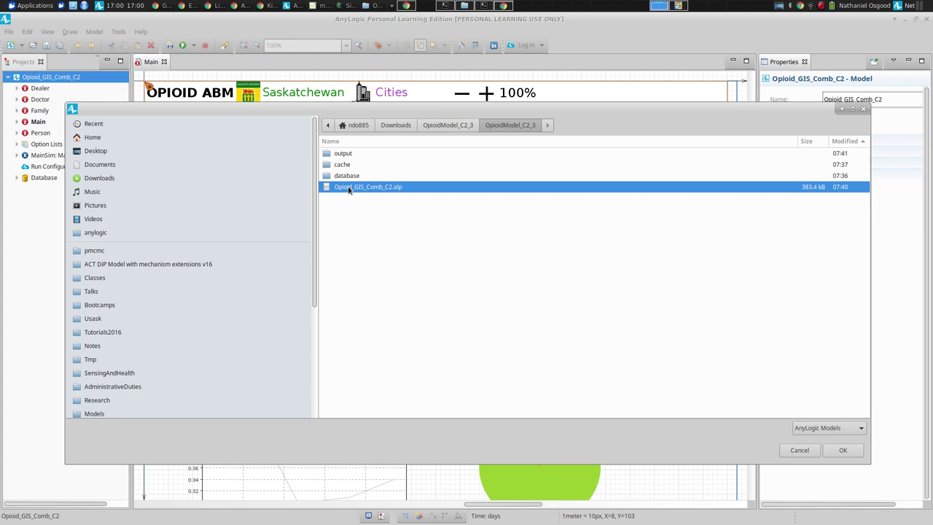
{"action": "double_click", "coordinate": [348, 188]}
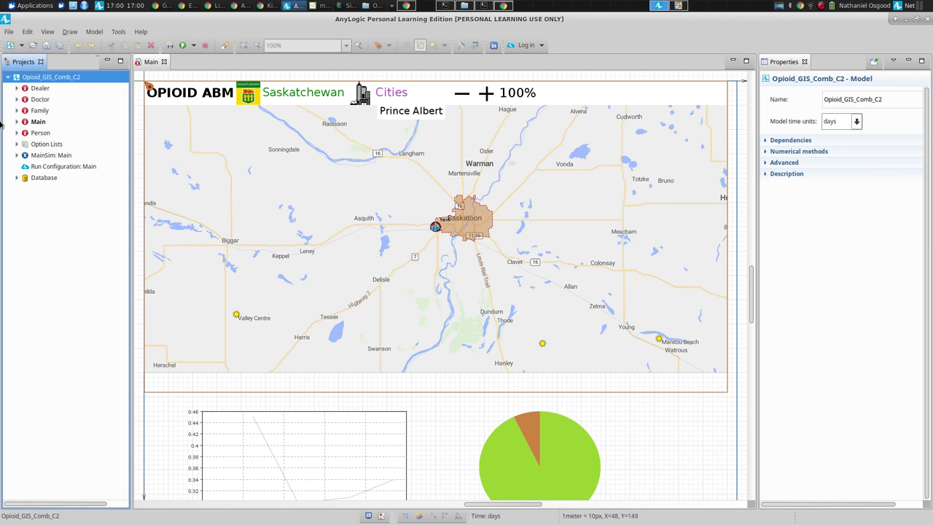
Step: Open the Person agent type and examine its statecharts, variables, events and substance tolerance stock-and-flow structure
{"action": "left_click", "coordinate": [41, 132]}
{"action": "double_click", "coordinate": [58, 132]}
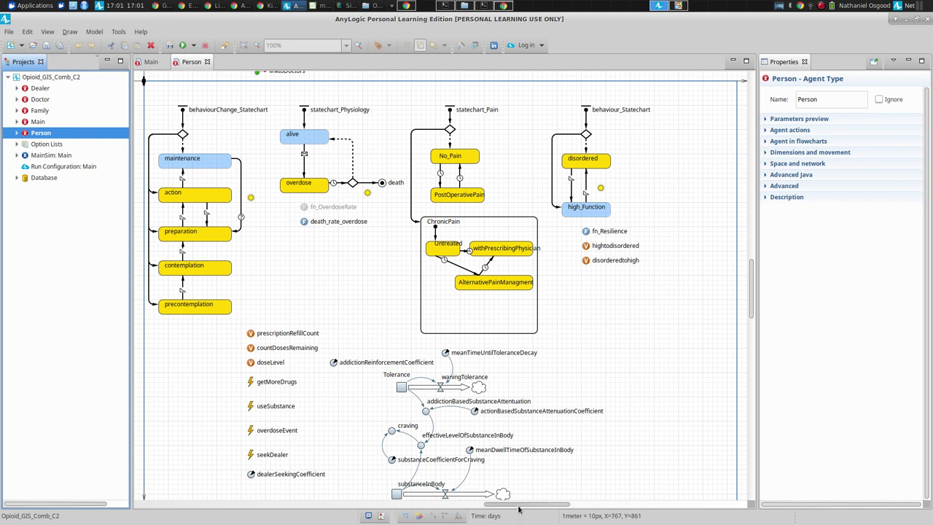
{"action": "left_click_drag", "start_coordinate": [510, 504], "coordinate": [400, 515]}
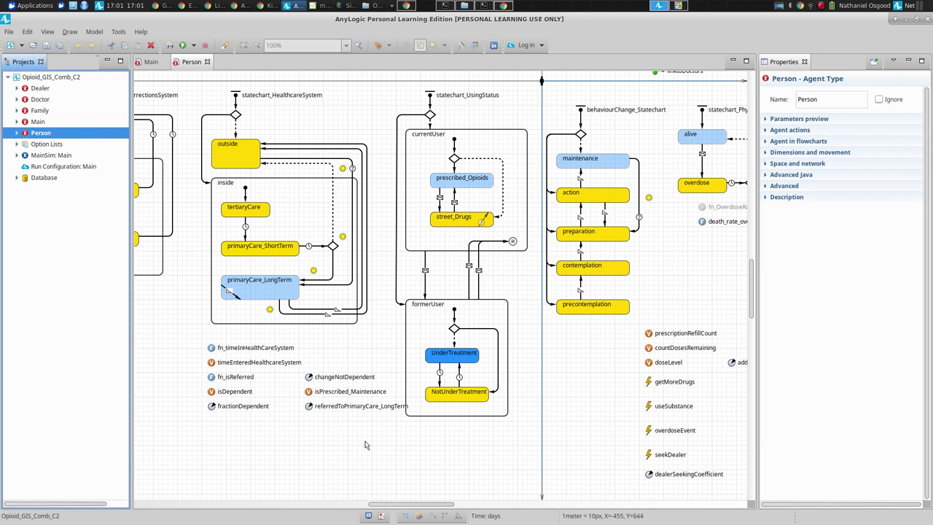
{"action": "left_click_drag", "start_coordinate": [429, 505], "coordinate": [532, 478]}
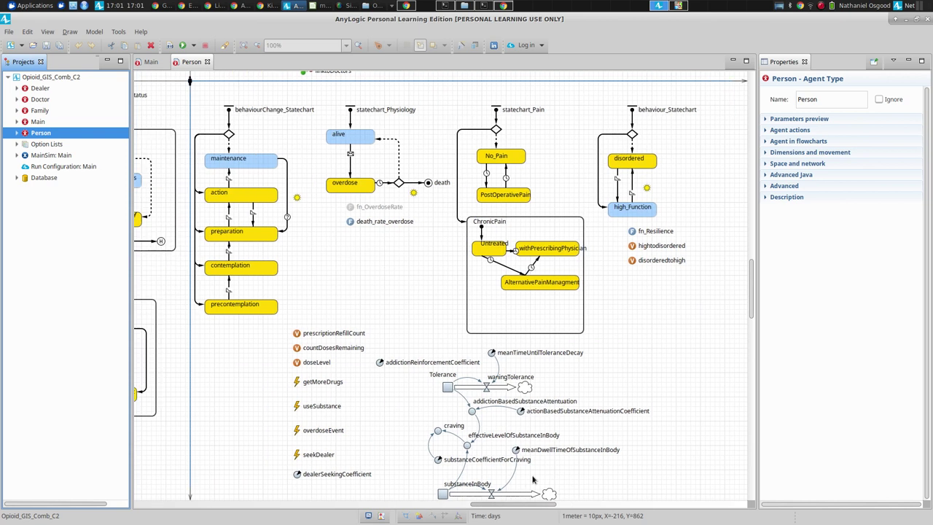
{"action": "left_click_drag", "start_coordinate": [752, 270], "coordinate": [753, 282]}
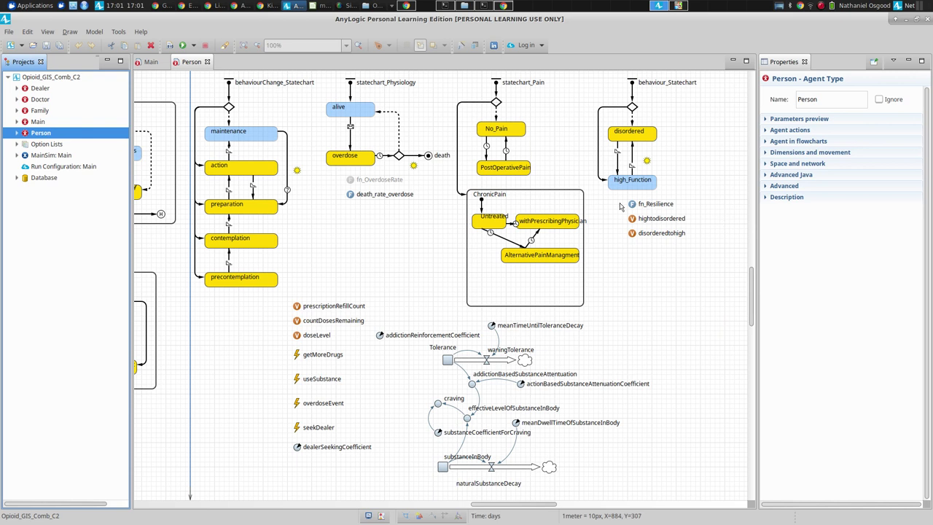
{"action": "left_click", "coordinate": [480, 306]}
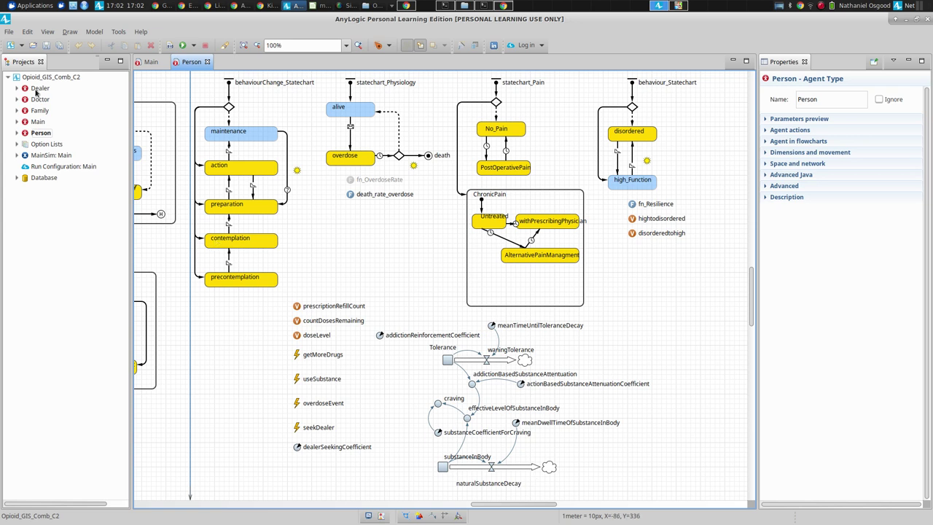
Step: Open the Main agent type's diagram with the Saskatchewan map
{"action": "left_click", "coordinate": [36, 123]}
{"action": "double_click", "coordinate": [37, 123]}
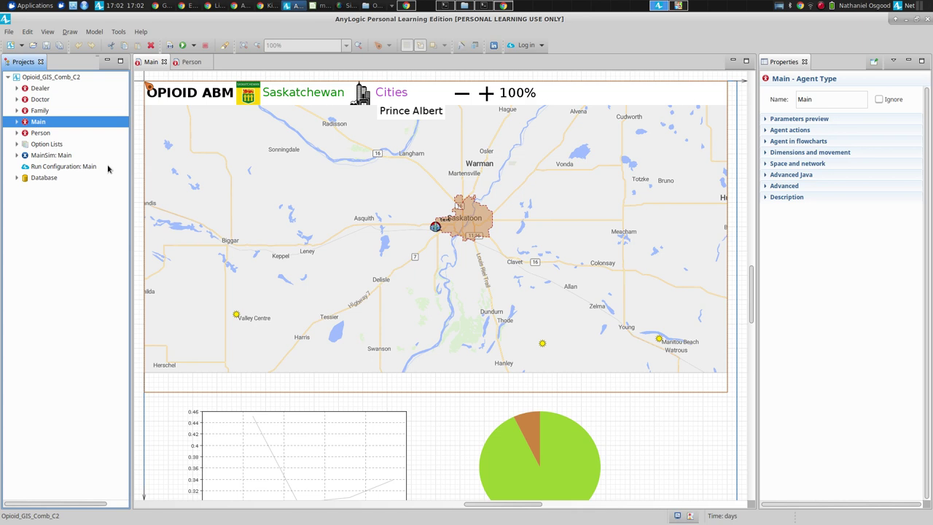
Step: Open the Dealer agent type to examine its movement and activity statecharts, and return to the Person agent type
{"action": "double_click", "coordinate": [40, 88]}
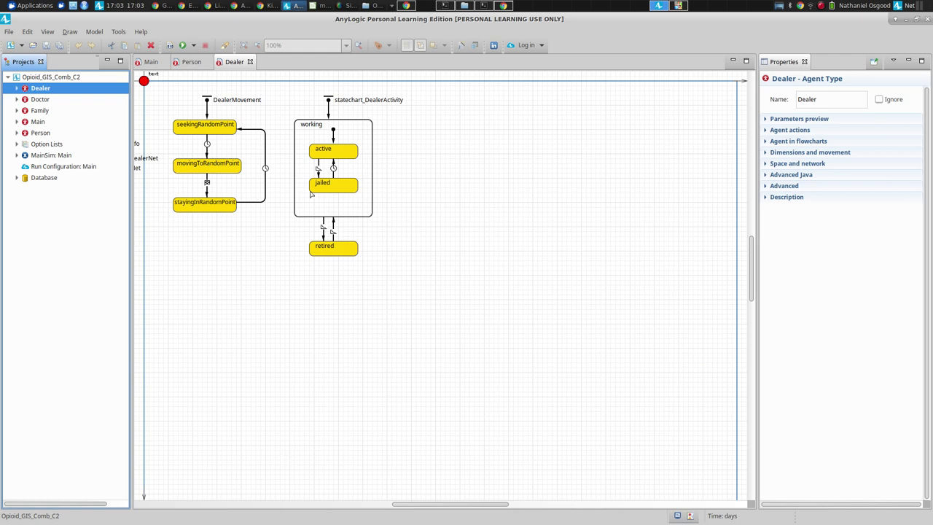
{"action": "left_click", "coordinate": [44, 134]}
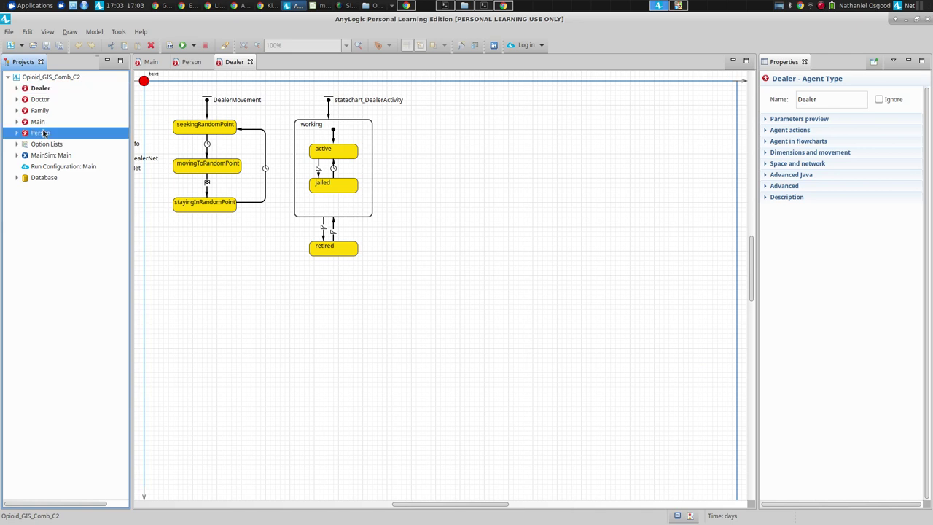
{"action": "double_click", "coordinate": [44, 133]}
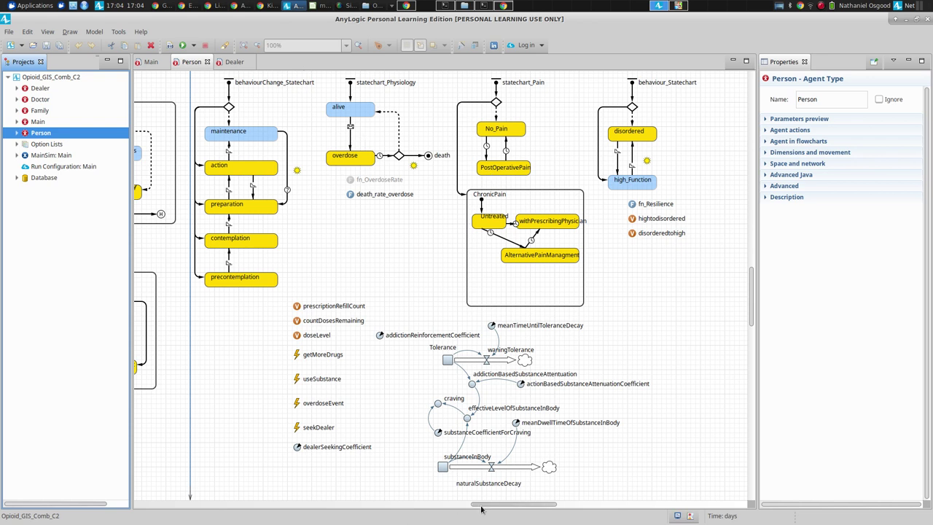
Step: Examine the Person agent type's using status, healthcare, corrections and black market statecharts, and its substance stock-and-flow structure
{"action": "left_click_drag", "start_coordinate": [481, 508], "coordinate": [421, 508]}
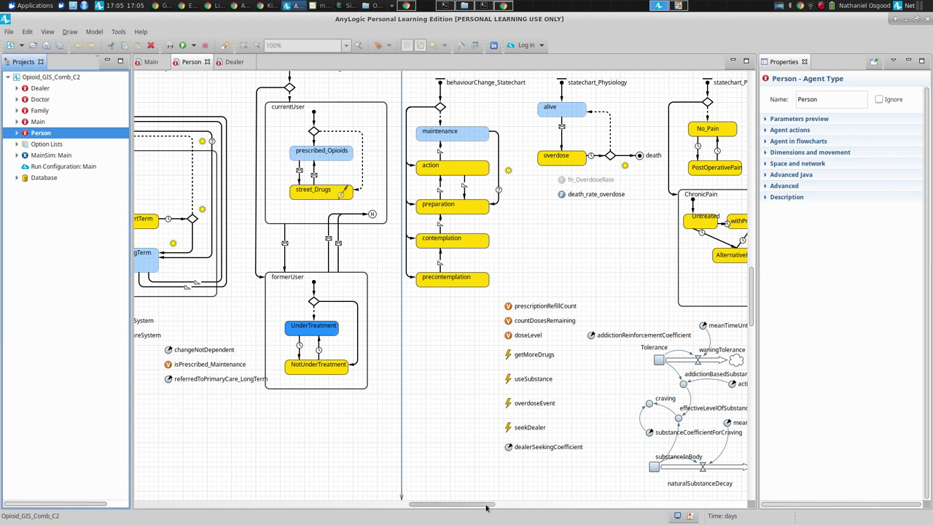
{"action": "left_click_drag", "start_coordinate": [487, 508], "coordinate": [398, 507]}
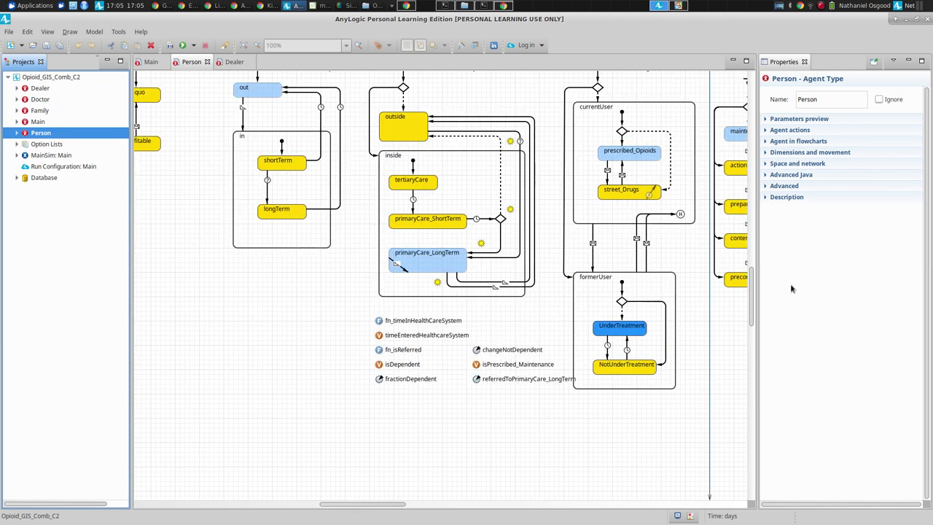
{"action": "left_click_drag", "start_coordinate": [752, 289], "coordinate": [750, 282]}
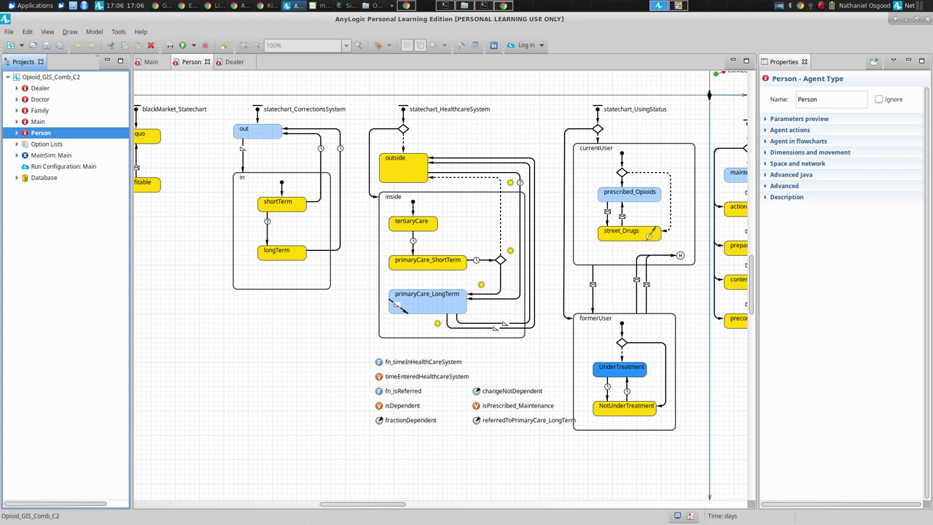
{"action": "left_click_drag", "start_coordinate": [333, 508], "coordinate": [276, 507]}
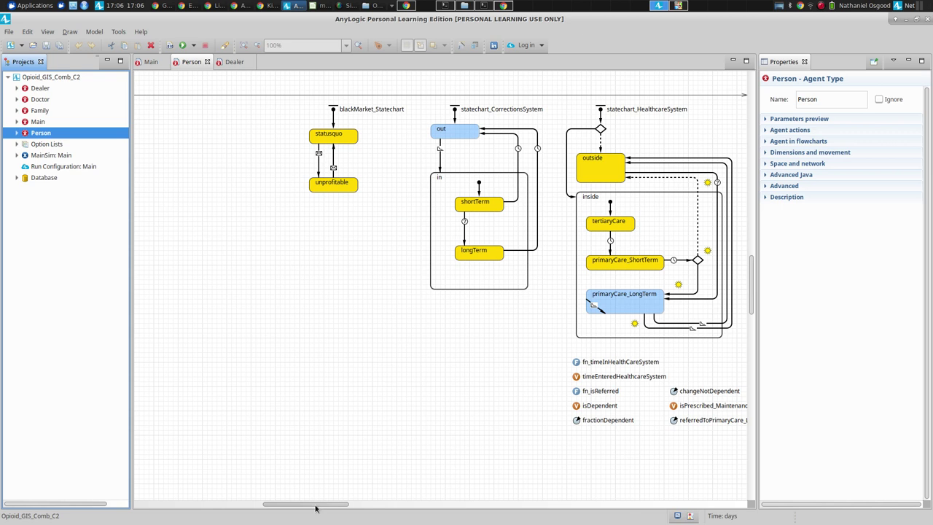
{"action": "left_click_drag", "start_coordinate": [315, 507], "coordinate": [564, 448]}
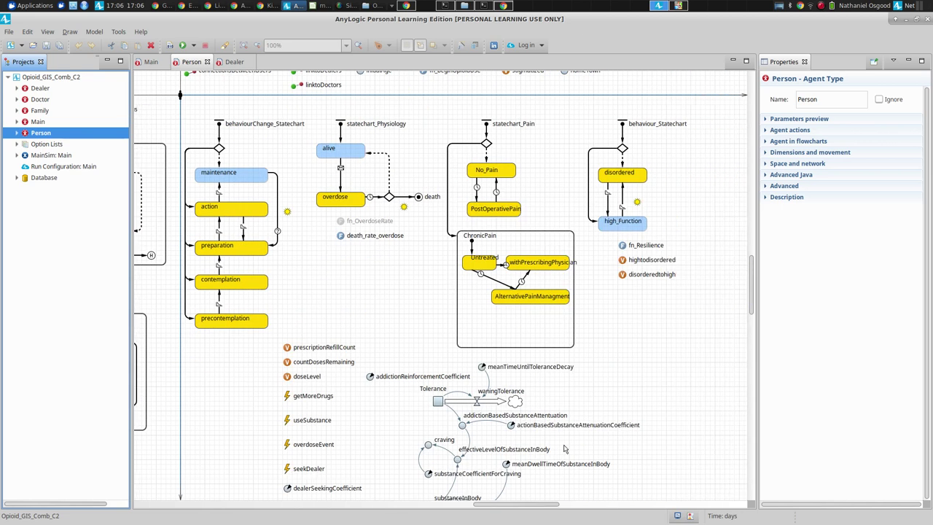
{"action": "left_click_drag", "start_coordinate": [751, 285], "coordinate": [751, 306]}
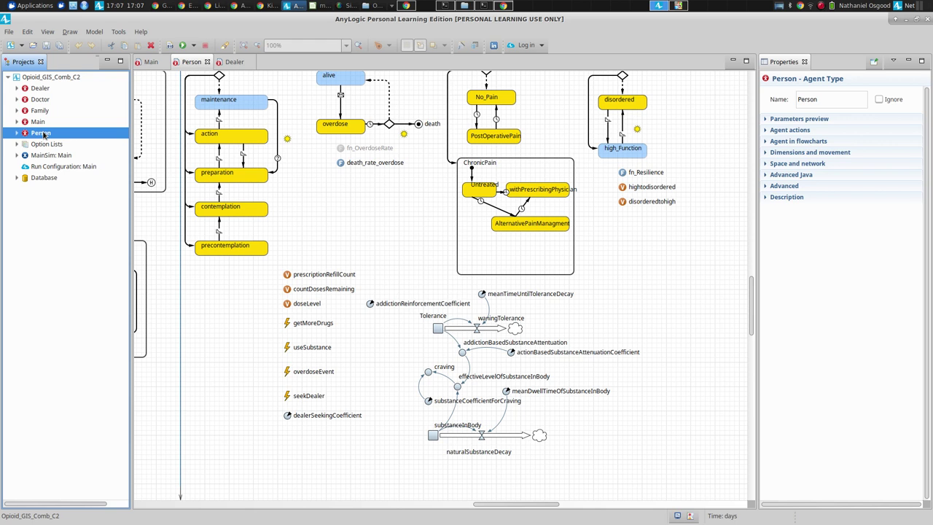
Step: Launch the MainSim experiment and start the simulation run
{"action": "left_click", "coordinate": [48, 156]}
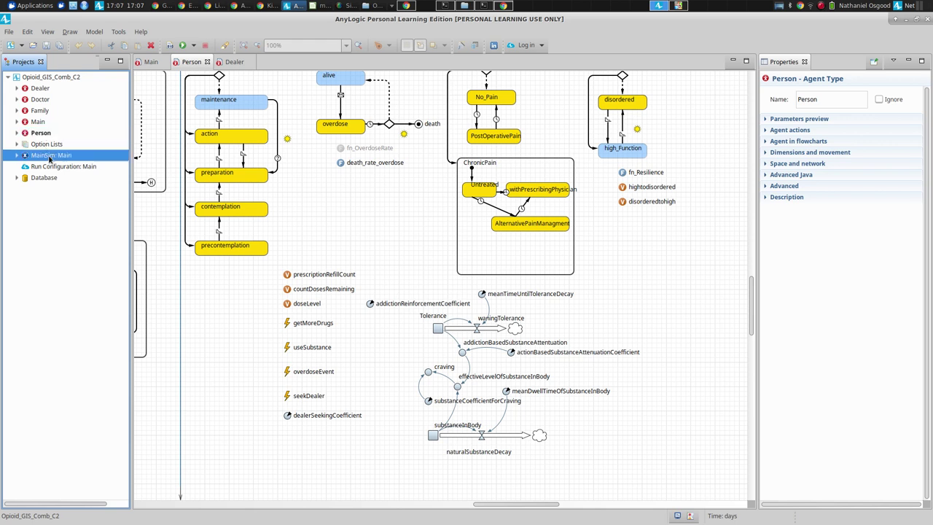
{"action": "right_click", "coordinate": [68, 218]}
{"action": "left_click", "coordinate": [95, 345]}
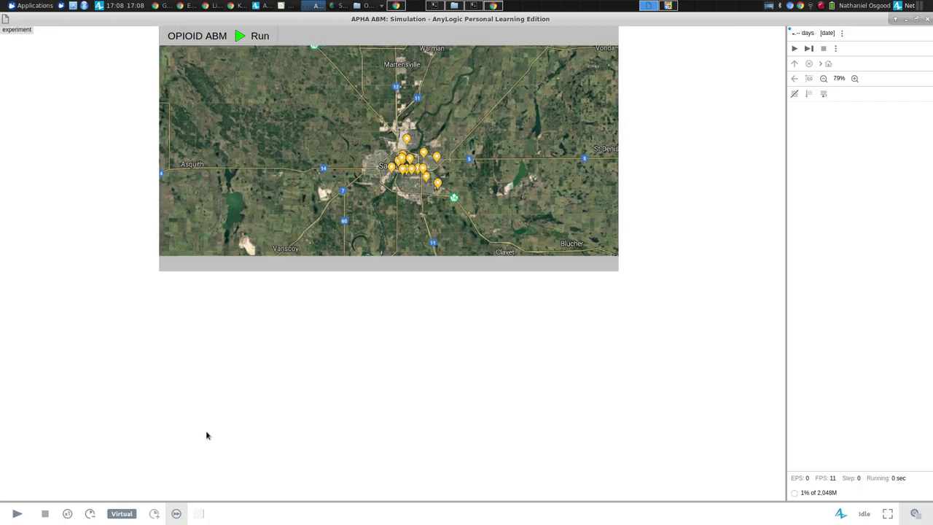
{"action": "left_click", "coordinate": [17, 513]}
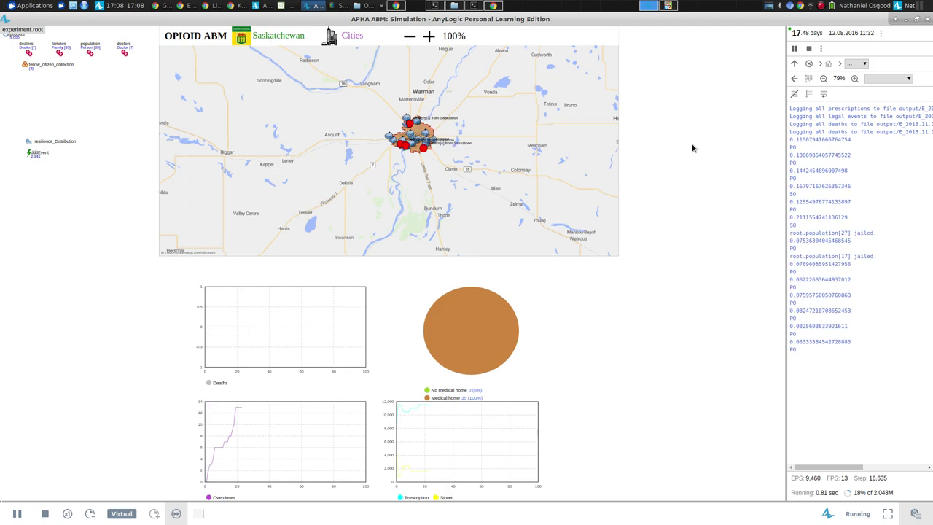
Step: Zoom the running simulation's map in on Saskatoon to examine the agents moving within the city
{"action": "left_click", "coordinate": [428, 36]}
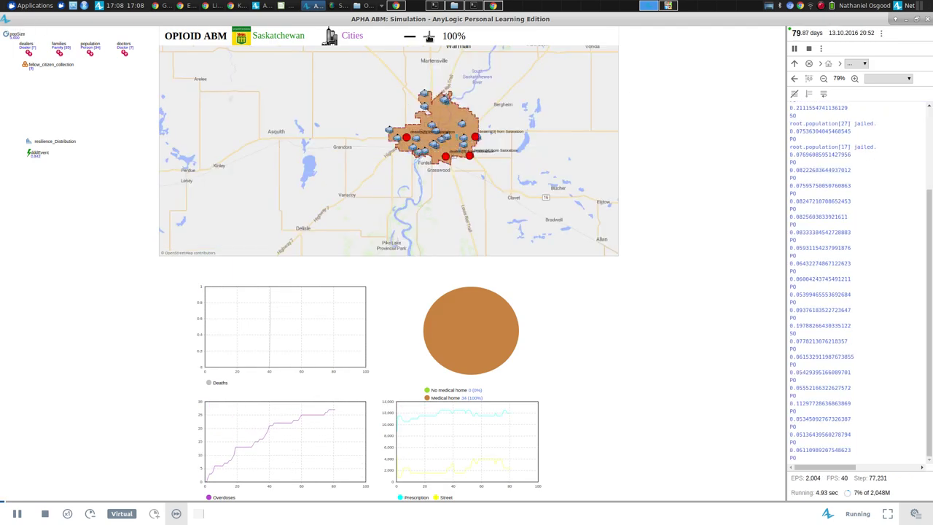
{"action": "left_click", "coordinate": [428, 36]}
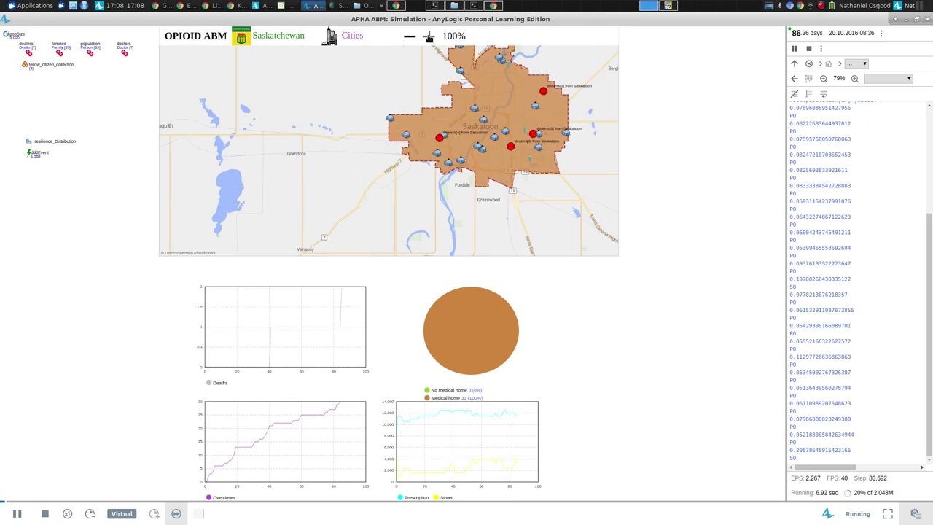
{"action": "left_click_drag", "start_coordinate": [374, 94], "coordinate": [256, 135]}
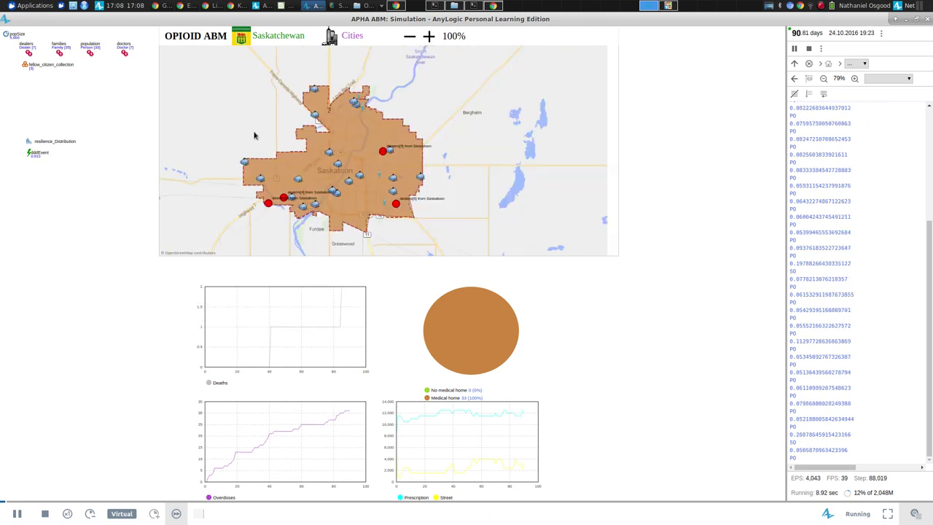
{"action": "left_click", "coordinate": [430, 36]}
{"action": "left_click", "coordinate": [430, 36]}
{"action": "left_click_drag", "start_coordinate": [427, 133], "coordinate": [346, 155]}
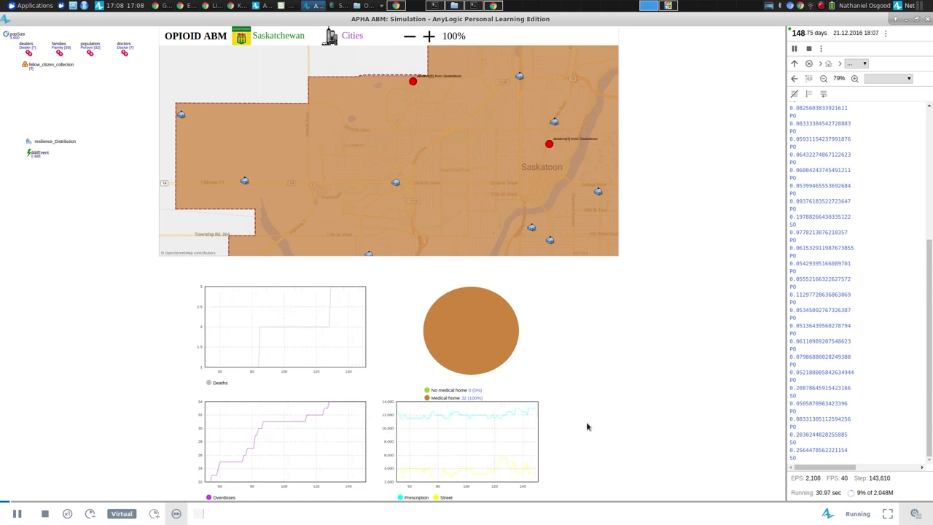
Step: Show Prince Albert and Regina in turn on the running simulation's map using the Cities selection
{"action": "left_click_drag", "start_coordinate": [587, 425], "coordinate": [577, 408]}
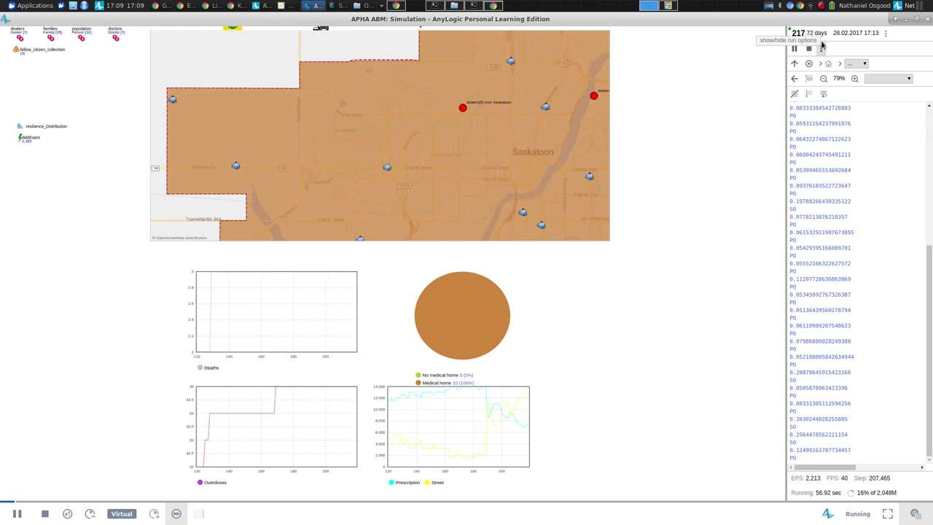
{"action": "left_click_drag", "start_coordinate": [762, 152], "coordinate": [726, 252]}
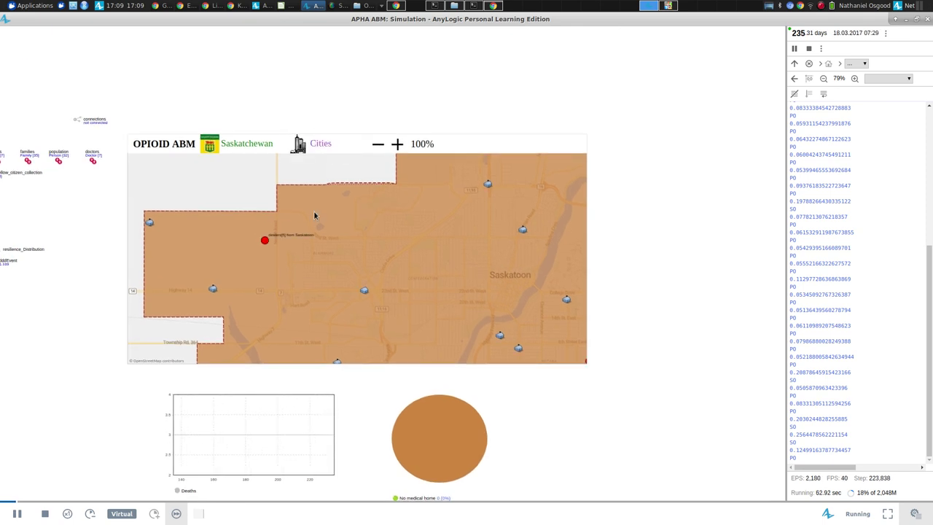
{"action": "left_click", "coordinate": [317, 144]}
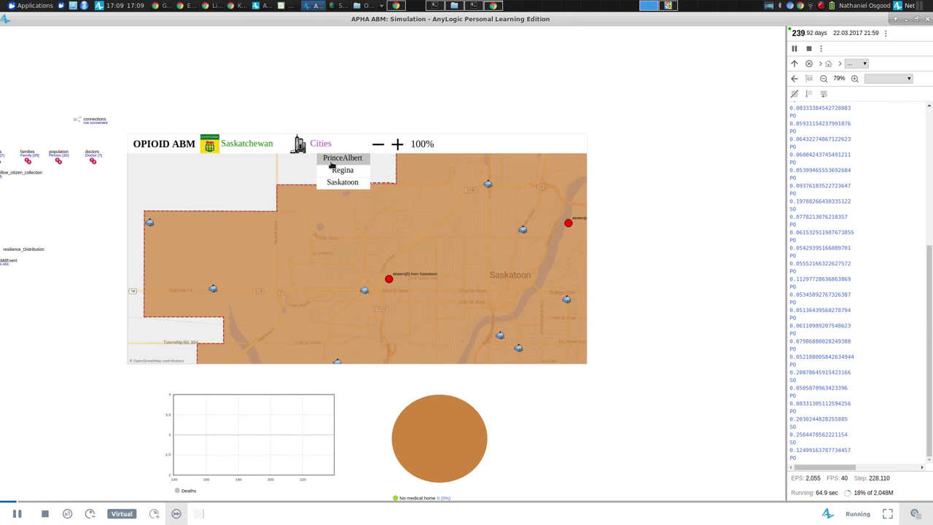
{"action": "left_click", "coordinate": [330, 158]}
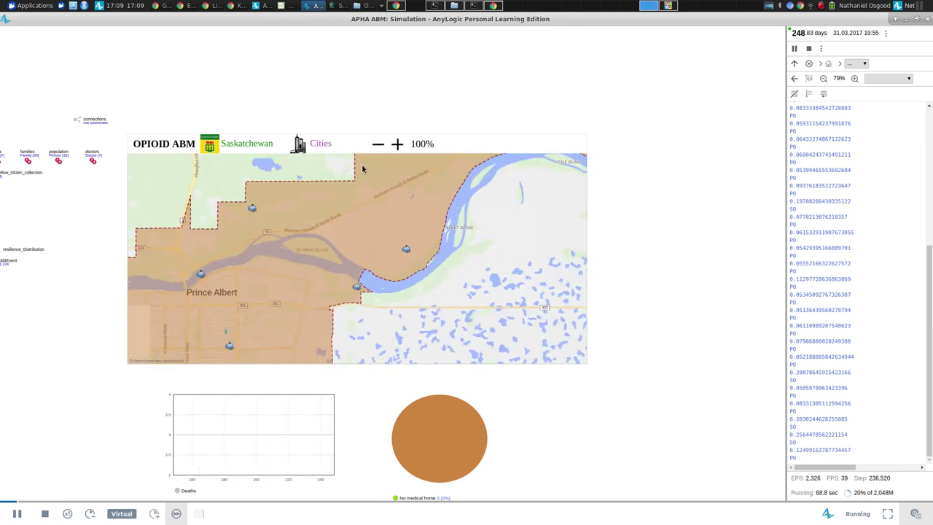
{"action": "left_click", "coordinate": [329, 150]}
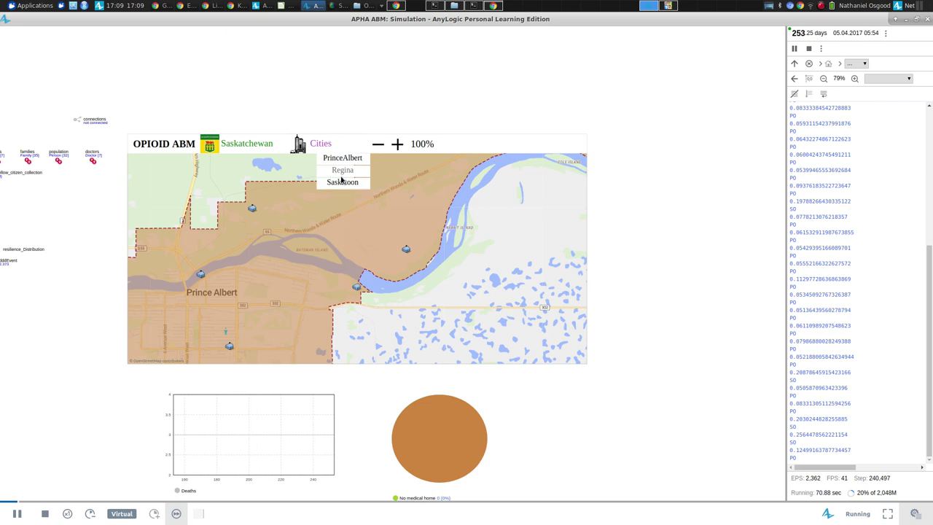
{"action": "left_click", "coordinate": [341, 170]}
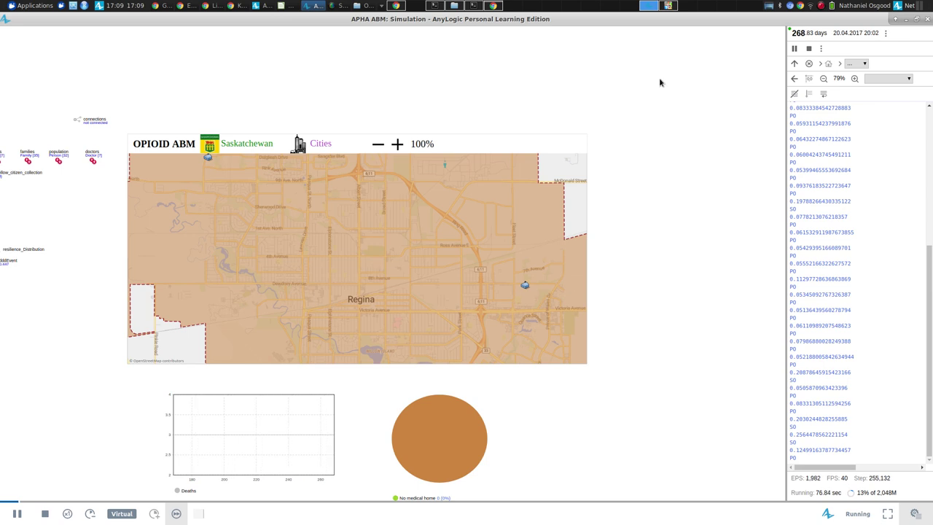
Step: Stop the simulation run and close the simulation window
{"action": "left_click", "coordinate": [808, 48]}
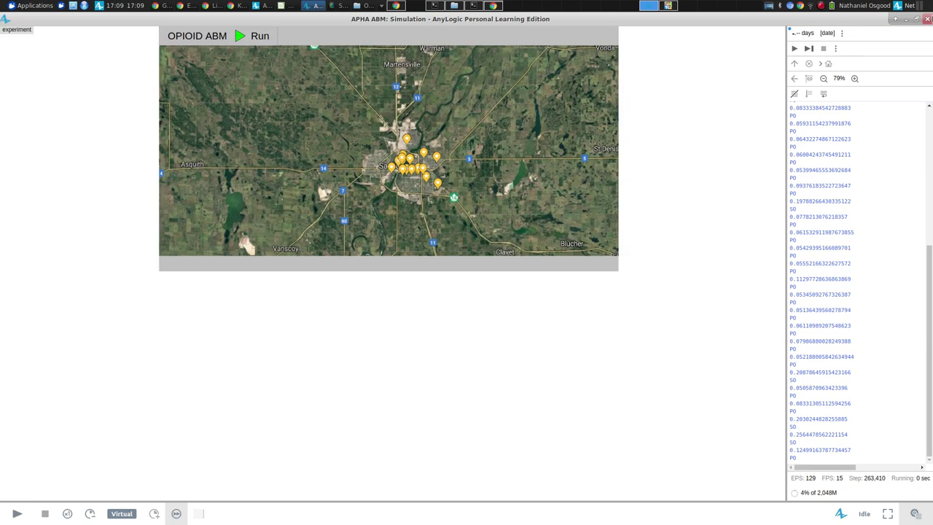
{"action": "left_click", "coordinate": [928, 19]}
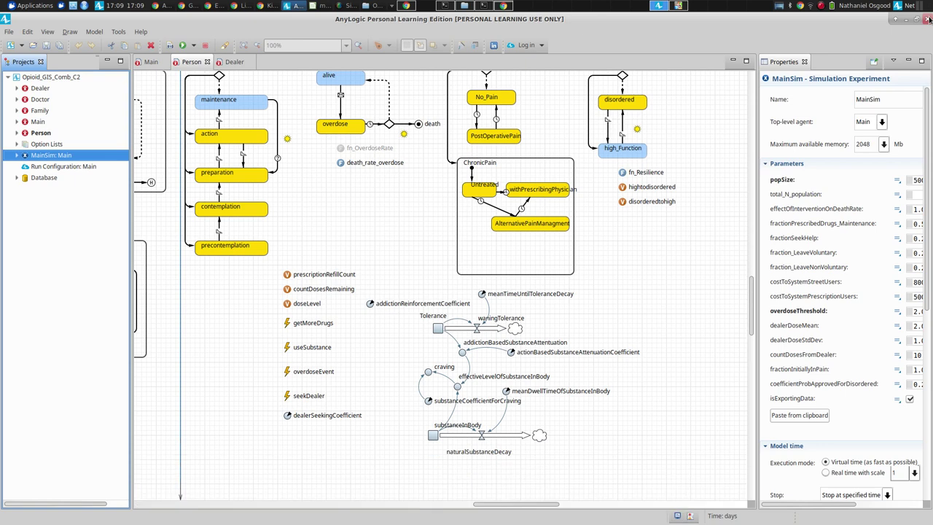
Step: Check the location of the model's folder and its output subfolder by browsing for a model to open
{"action": "left_click", "coordinate": [7, 33]}
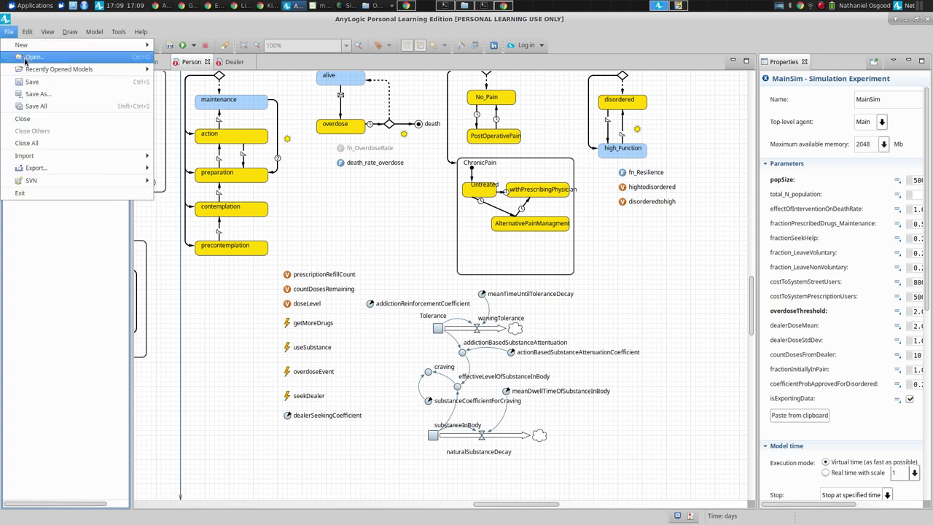
{"action": "left_click", "coordinate": [22, 57]}
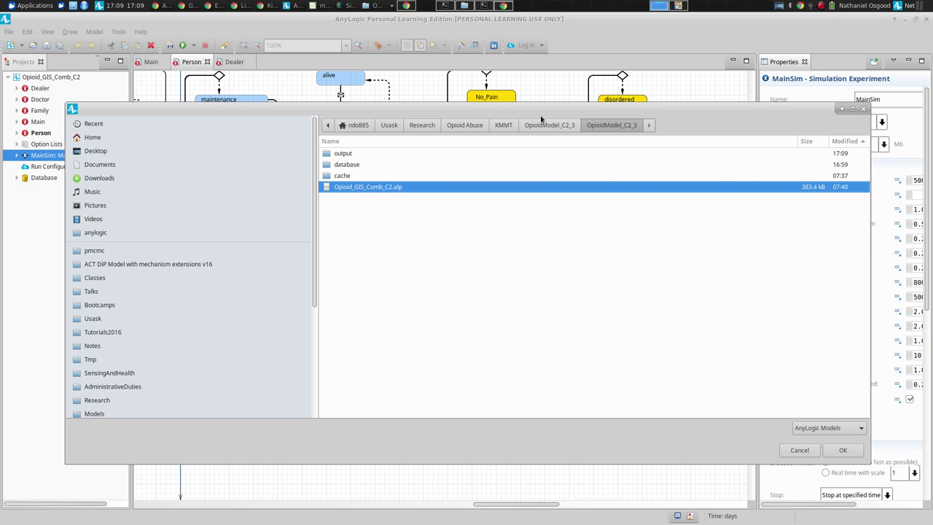
{"action": "left_click", "coordinate": [335, 153]}
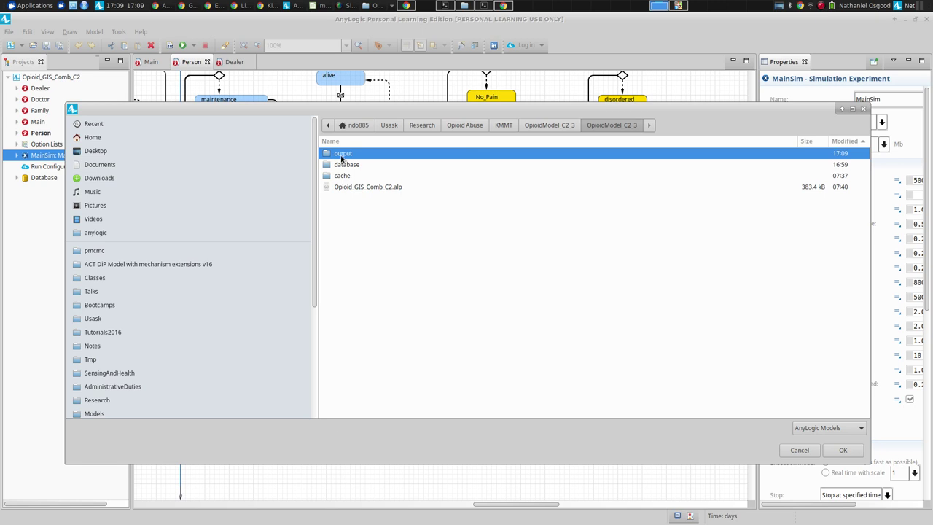
{"action": "double_click", "coordinate": [341, 156]}
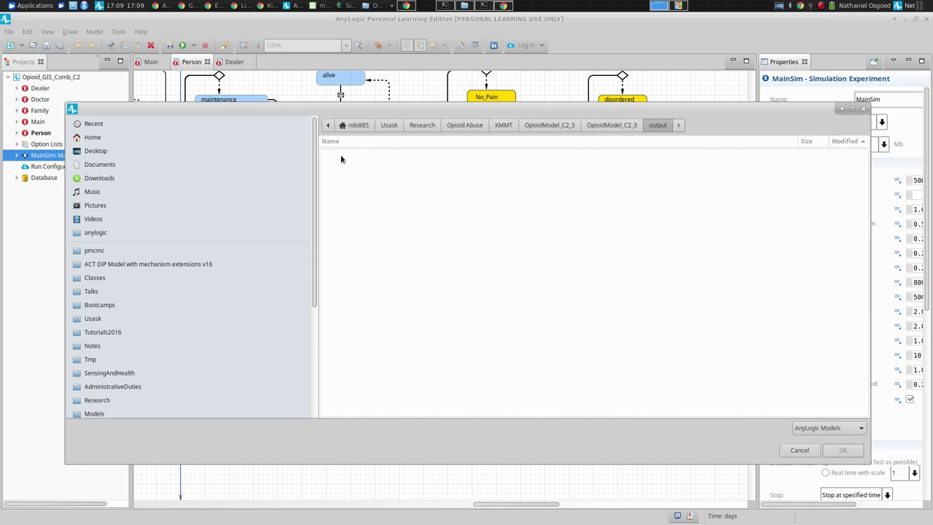
{"action": "left_click", "coordinate": [603, 127]}
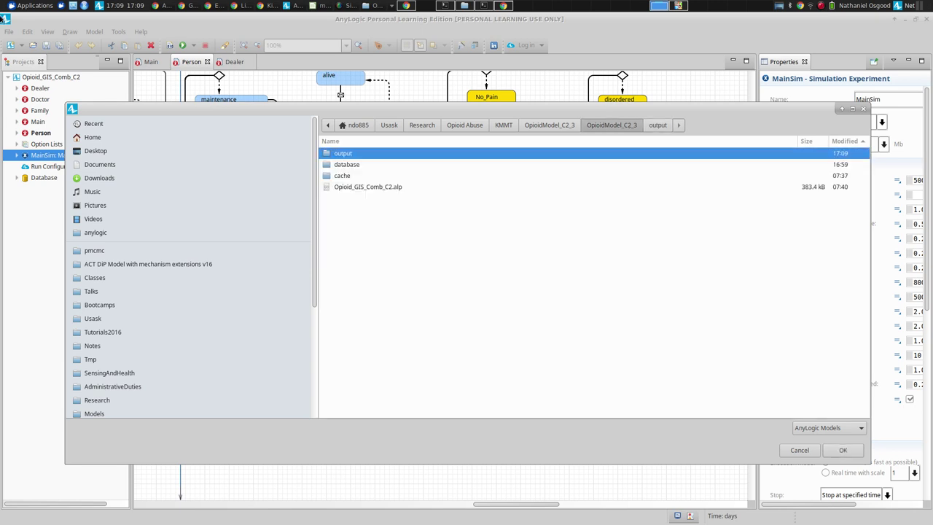
Step: Switch to the file manager and open the output folder under Research/Opioid Abuse/KMMT/OpioidModel_C2_3/OpioidModel_C2_3
{"action": "key", "text": "alt+Tab"}
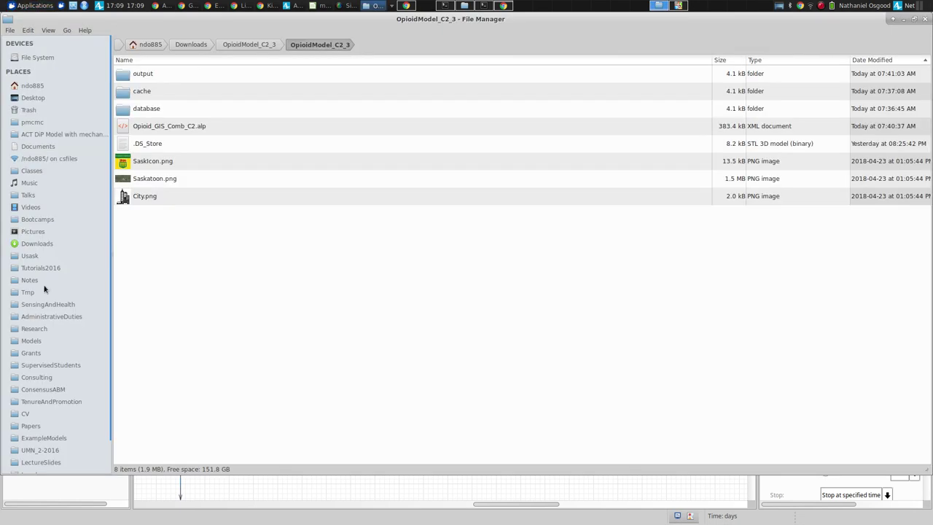
{"action": "left_click", "coordinate": [35, 329]}
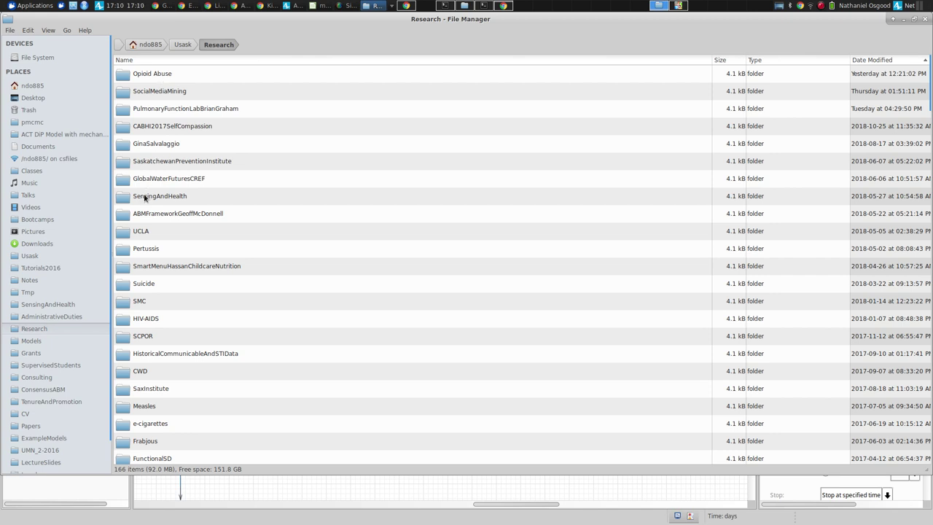
{"action": "left_click", "coordinate": [148, 79]}
{"action": "double_click", "coordinate": [147, 79]}
{"action": "double_click", "coordinate": [148, 78]}
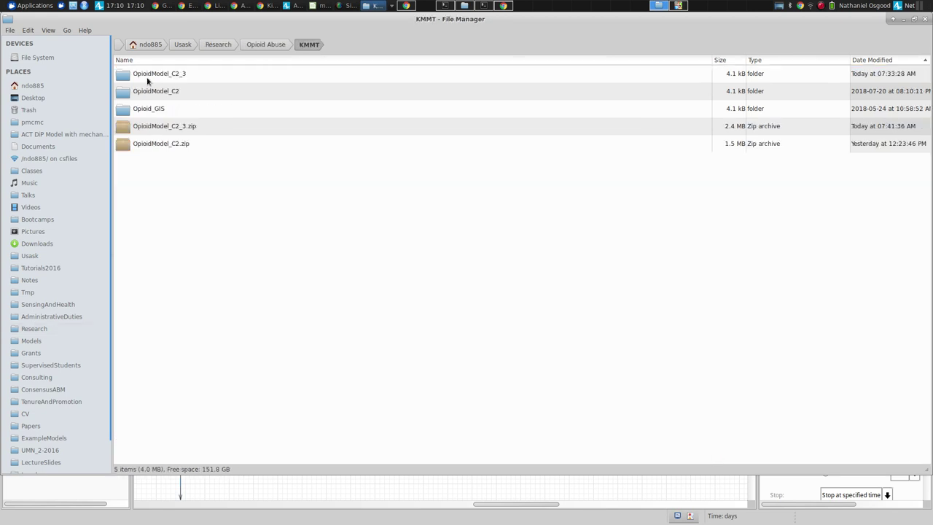
{"action": "double_click", "coordinate": [147, 79]}
{"action": "double_click", "coordinate": [146, 77]}
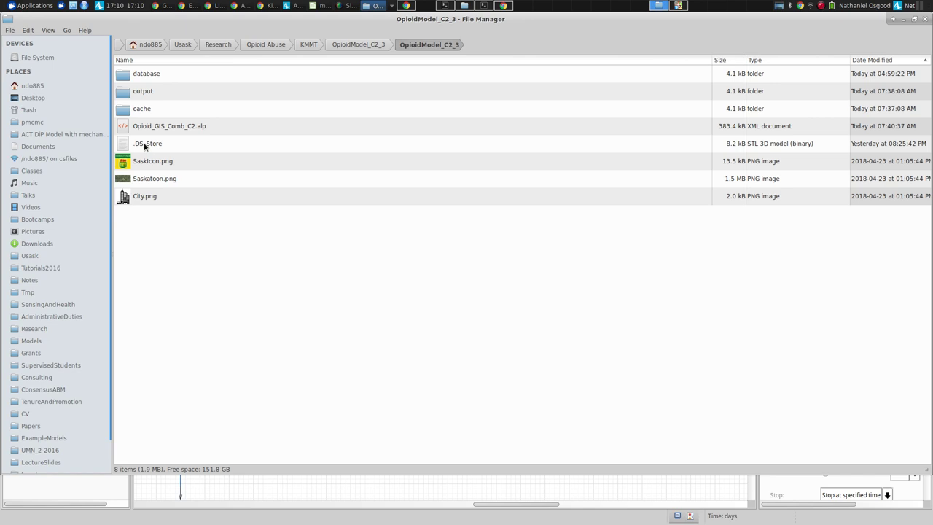
{"action": "double_click", "coordinate": [141, 85]}
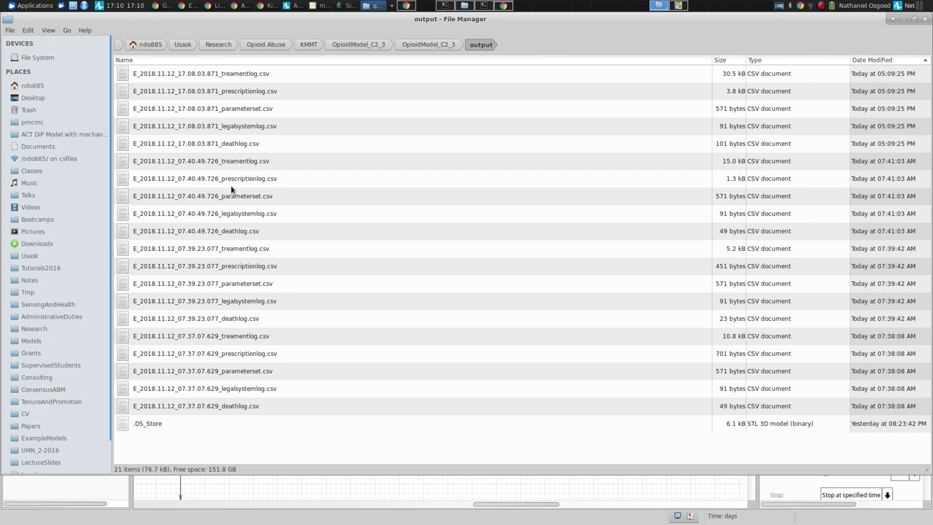
Step: Open E_2018.11.12_07.37.07.629_deathlog.csv with the default import options and check its record's Time, PersonID and Overdose fields before closing it
{"action": "double_click", "coordinate": [234, 406]}
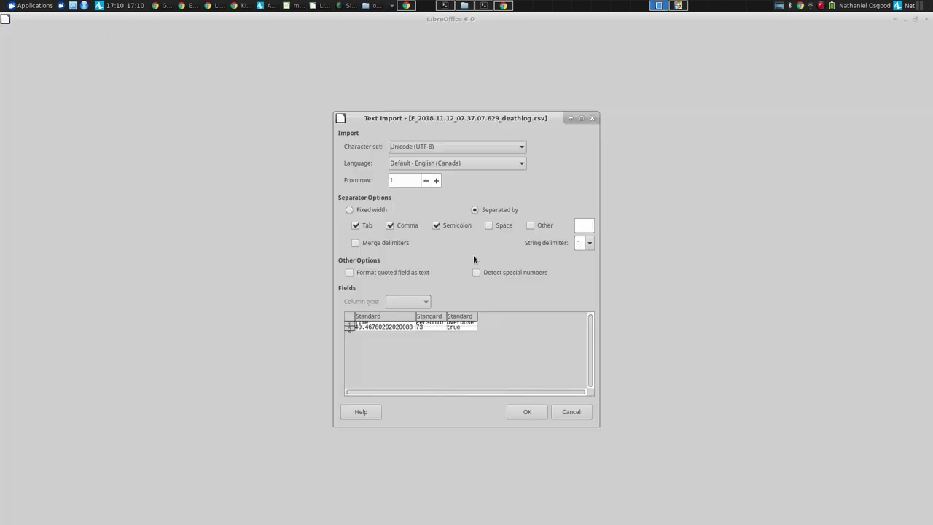
{"action": "left_click", "coordinate": [527, 411]}
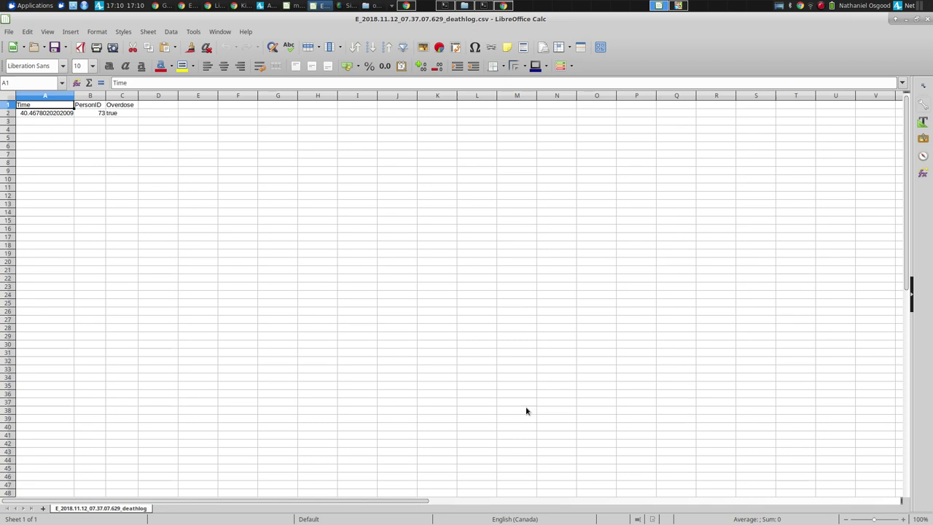
{"action": "key", "text": "Down"}
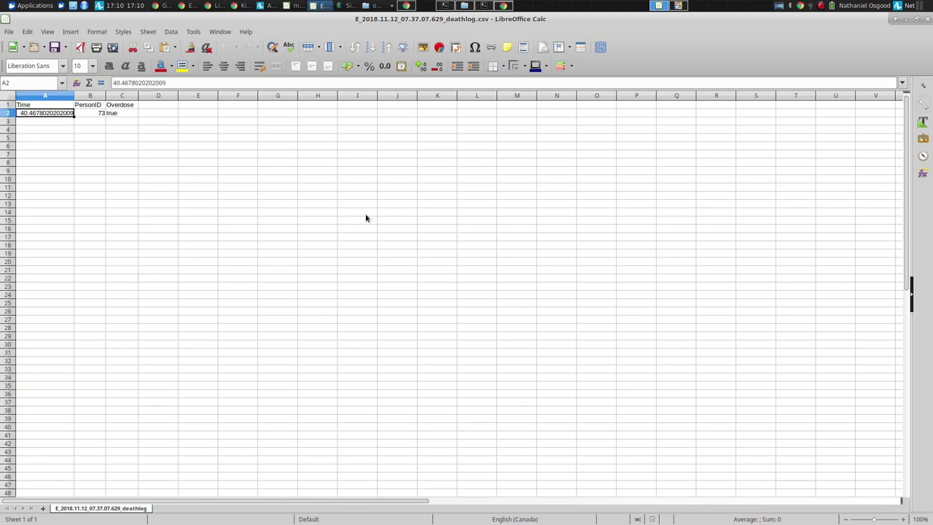
{"action": "key", "text": "Right"}
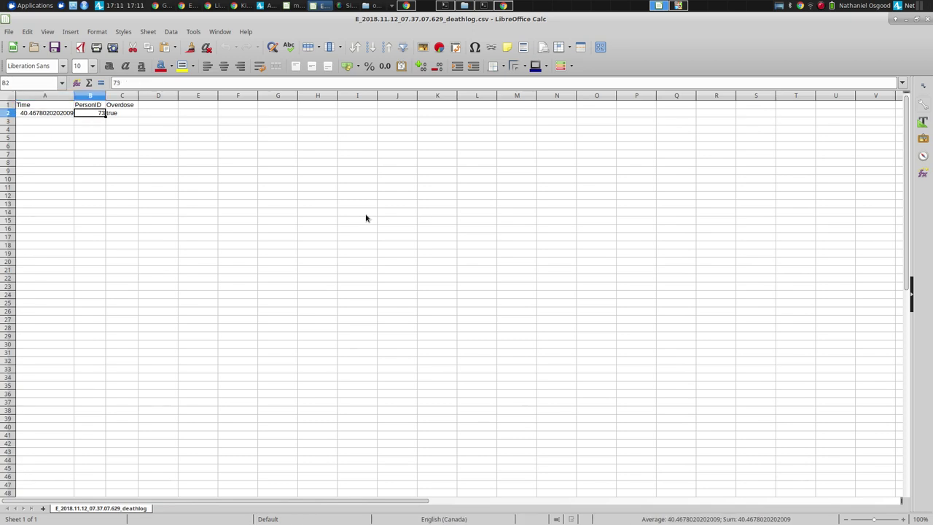
{"action": "key", "text": "Right"}
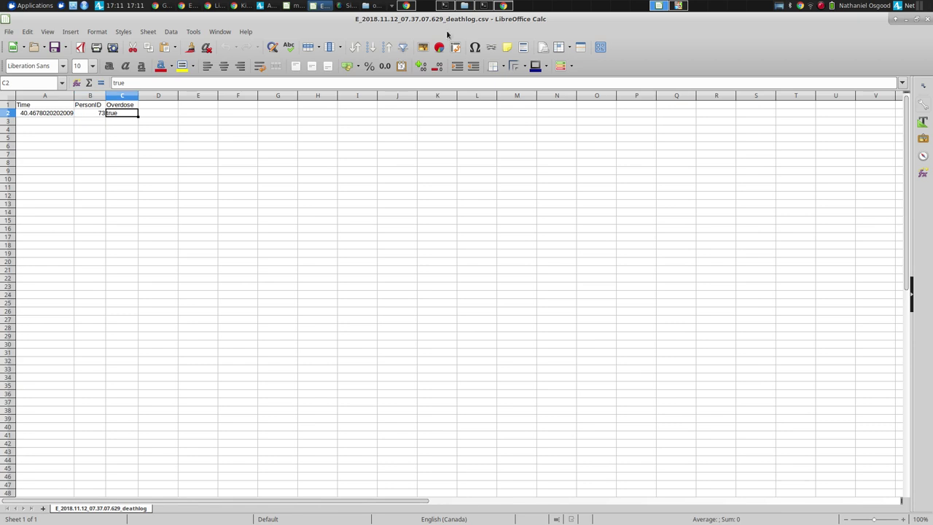
{"action": "key", "text": "alt+Tab"}
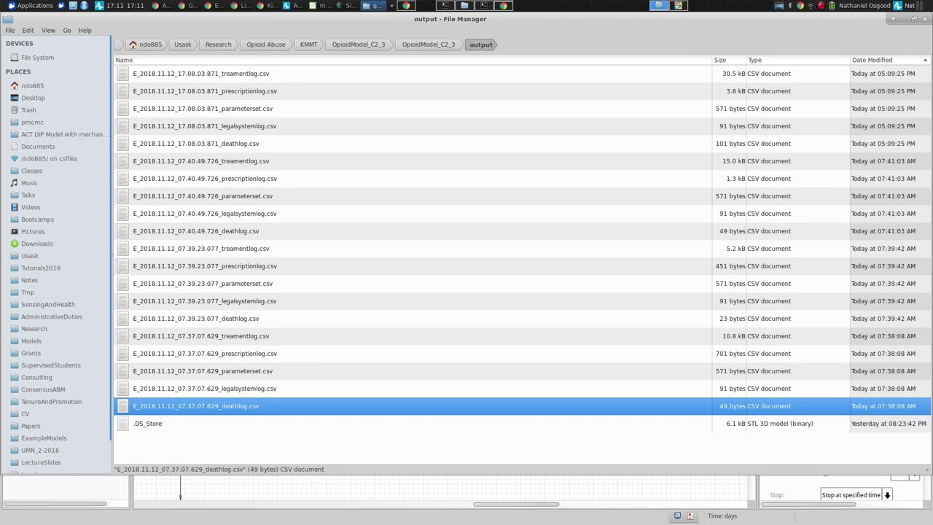
Step: Open E_2018.11.12_07.37.07.629_prescriptionlog.csv with the default import options and go through the records to the first one after time 0
{"action": "double_click", "coordinate": [195, 352]}
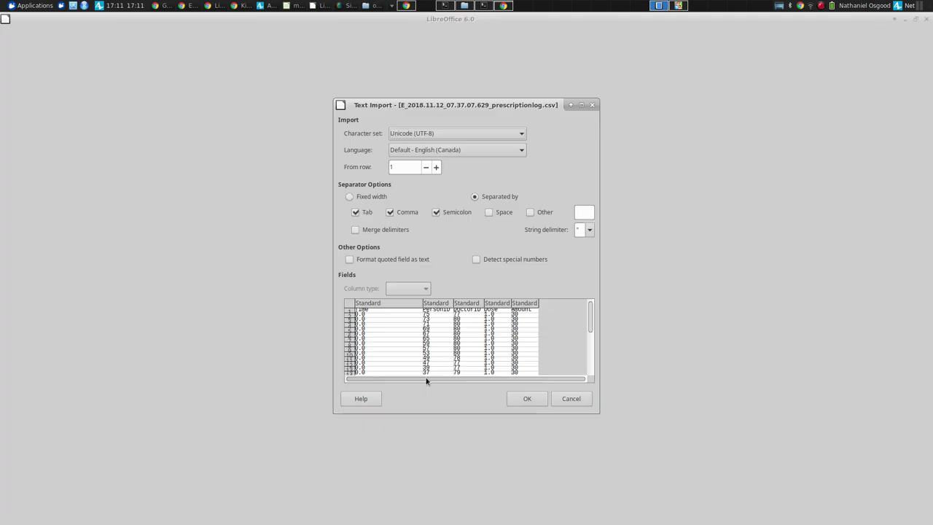
{"action": "left_click", "coordinate": [529, 398]}
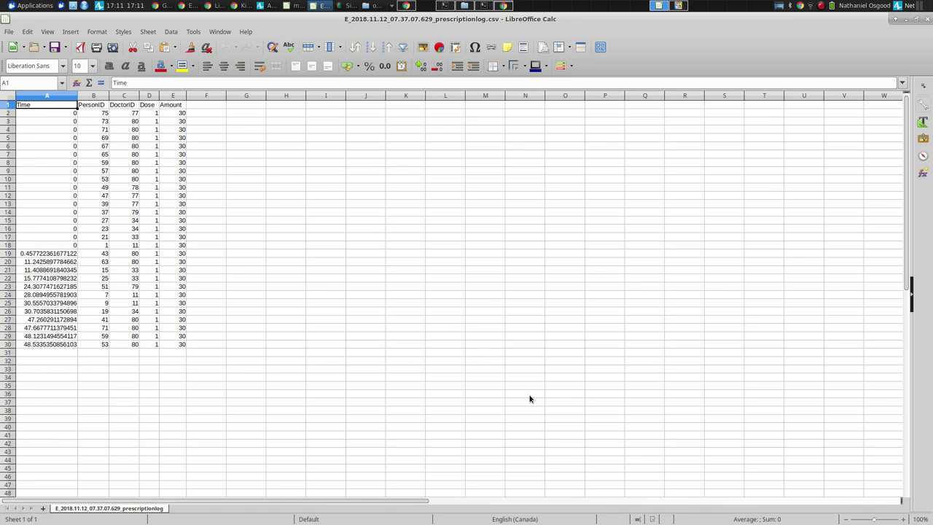
{"action": "key", "text": "Down"}
{"action": "key", "text": "Down"}
{"action": "key", "text": "Down"}
{"action": "key", "text": "Down"}
{"action": "key", "text": "Down"}
{"action": "key", "text": "Down"}
{"action": "key", "text": "Down"}
{"action": "key", "text": "Down"}
{"action": "key", "text": "Down"}
{"action": "key", "text": "Down"}
{"action": "key", "text": "Down"}
{"action": "key", "text": "Down"}
{"action": "key", "text": "Down"}
{"action": "key", "text": "Down"}
{"action": "key", "text": "Down"}
{"action": "key", "text": "Down"}
{"action": "key", "text": "Down"}
{"action": "key", "text": "Down"}
{"action": "key", "text": "Down"}
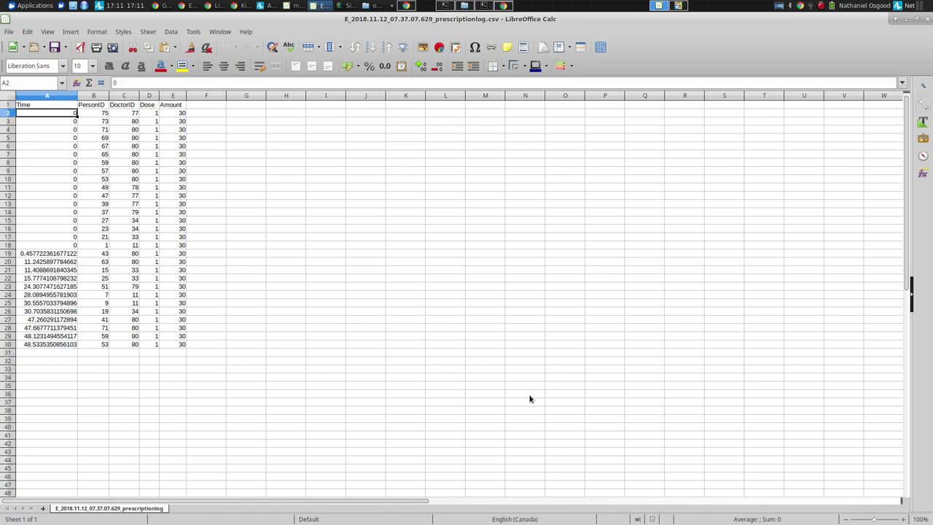
{"action": "key", "text": "Right"}
{"action": "key", "text": "Up"}
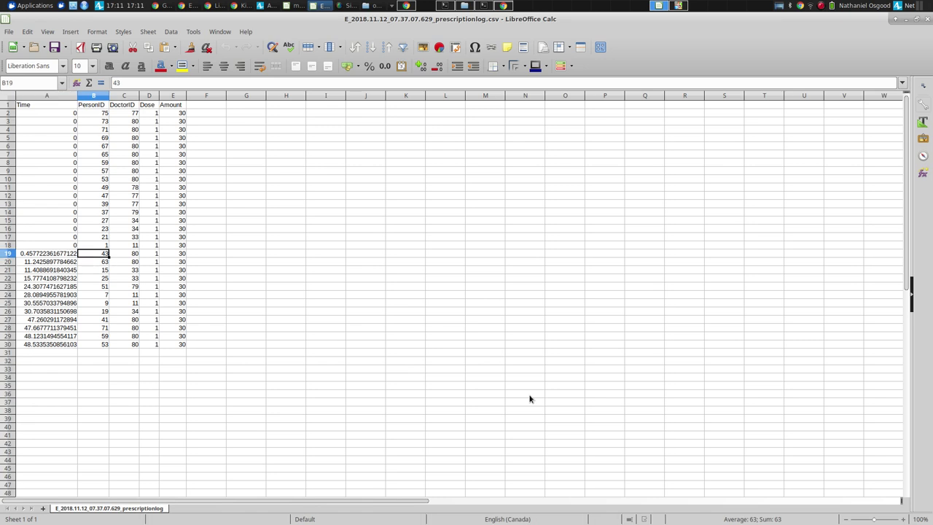
Step: Examine the PersonID, DoctorID, Dose and Amount fields of the prescription record in row 19
{"action": "key", "text": "Right"}
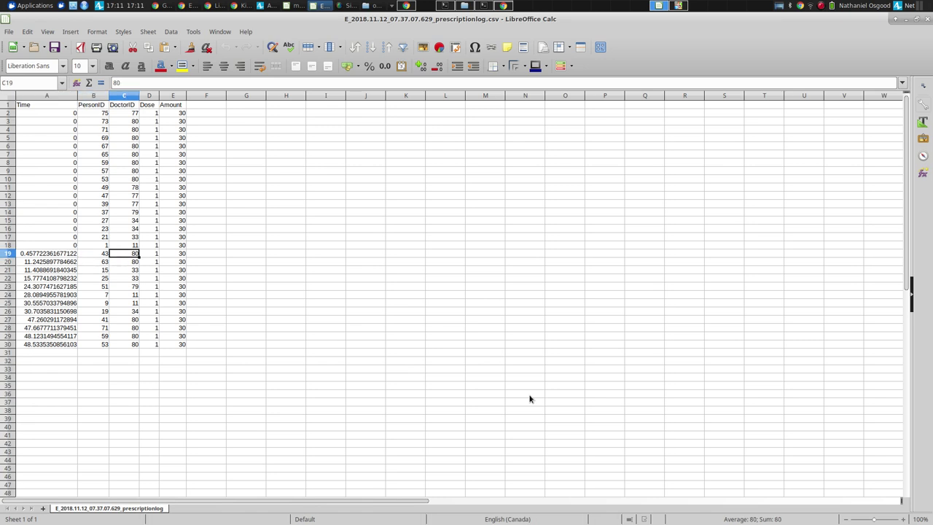
{"action": "key", "text": "Left"}
{"action": "key", "text": "Right"}
{"action": "key", "text": "Right"}
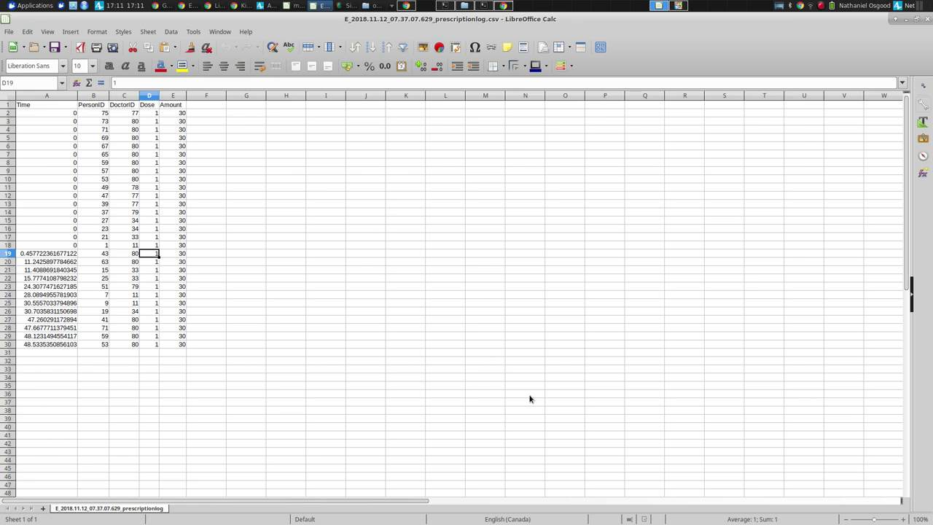
{"action": "key", "text": "Right"}
{"action": "key", "text": "Left"}
{"action": "key", "text": "Left"}
{"action": "key", "text": "Left"}
{"action": "key", "text": "Left"}
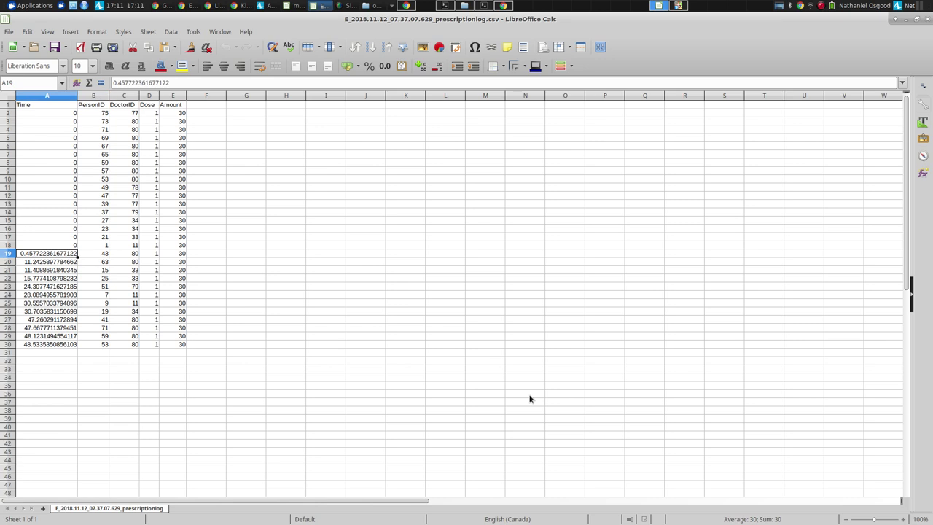
Step: Look over the prescription times in the Time column from row 19 to row 23
{"action": "key", "text": "Down"}
{"action": "key", "text": "Down"}
{"action": "key", "text": "Down"}
{"action": "key", "text": "Down"}
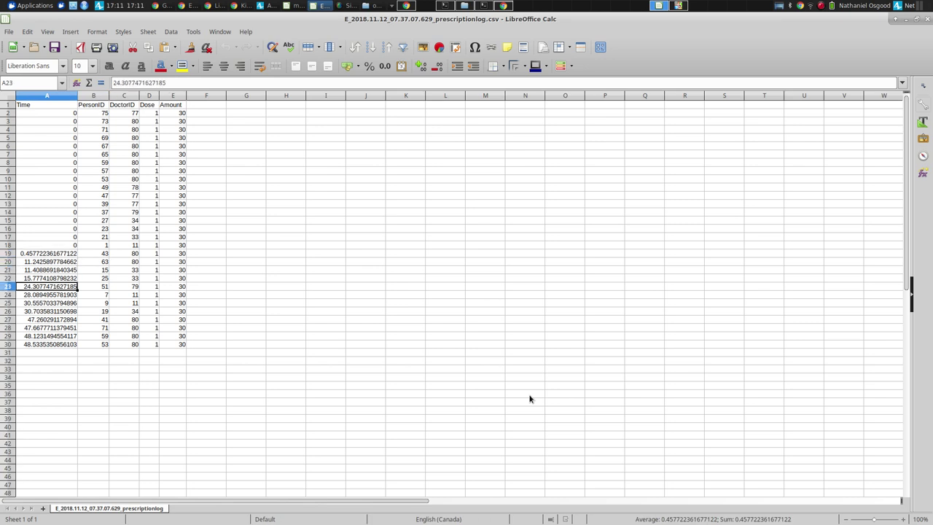
{"action": "key", "text": "Up"}
{"action": "key", "text": "Up"}
{"action": "key", "text": "Up"}
{"action": "key", "text": "Up"}
Step: Look through the PersonID column of the prescription log from row 19 to the end of the records
{"action": "key", "text": "Right"}
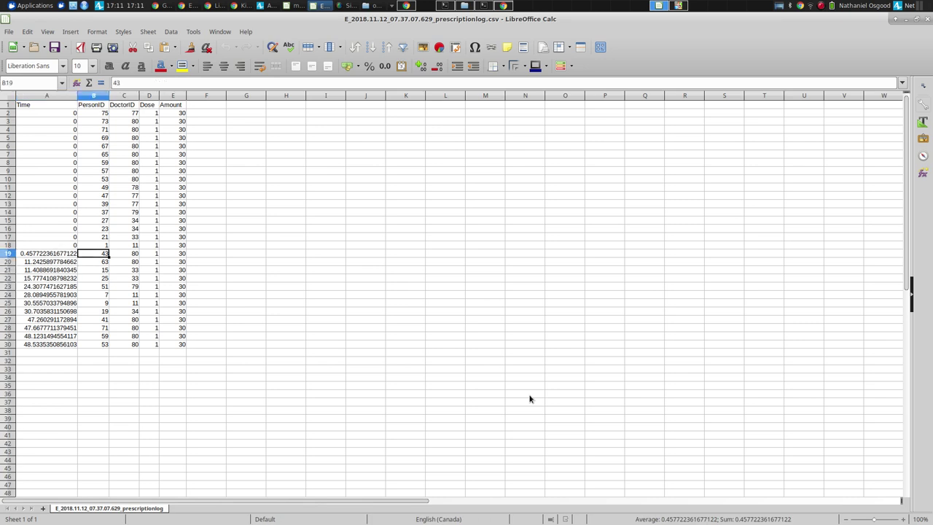
{"action": "key", "text": "Down"}
{"action": "key", "text": "Down"}
{"action": "key", "text": "Down"}
{"action": "key", "text": "Down"}
{"action": "key", "text": "Down"}
{"action": "key", "text": "Down"}
{"action": "key", "text": "Down"}
{"action": "key", "text": "Down"}
{"action": "key", "text": "Down"}
{"action": "key", "text": "Down"}
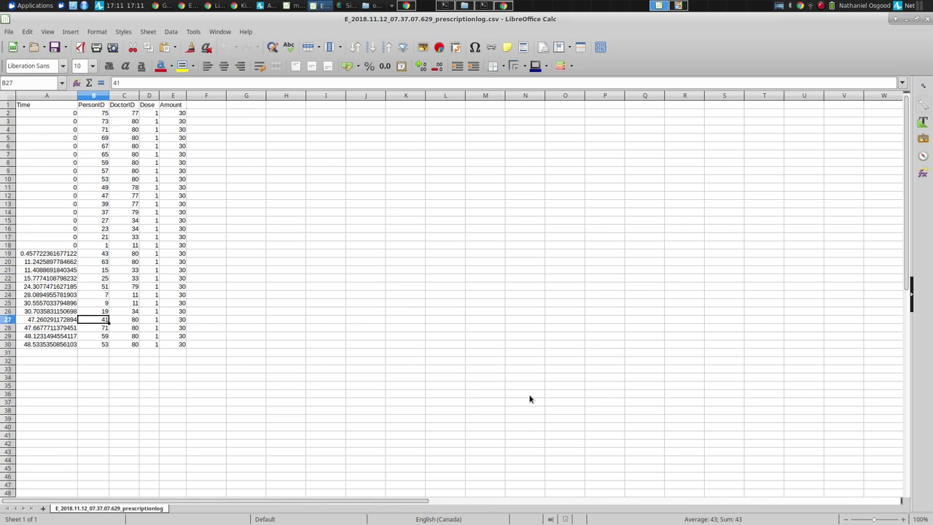
{"action": "key", "text": "Down"}
{"action": "key", "text": "Down"}
{"action": "key", "text": "Up"}
{"action": "key", "text": "Up"}
{"action": "key", "text": "Up"}
{"action": "key", "text": "Up"}
{"action": "key", "text": "Up"}
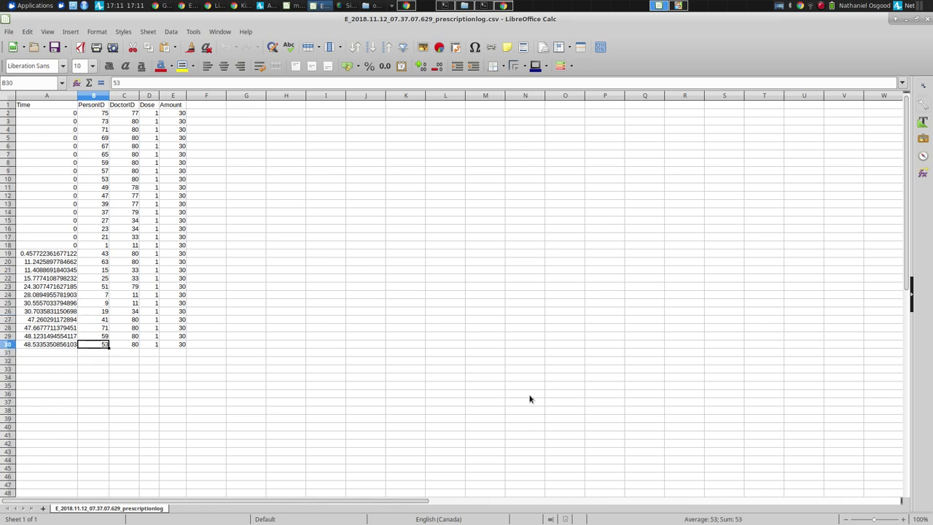
Step: Check the time and person of the last prescription record in row 30, and close the log
{"action": "key", "text": "Down"}
{"action": "key", "text": "Down"}
{"action": "key", "text": "Down"}
{"action": "key", "text": "Down"}
{"action": "key", "text": "Left"}
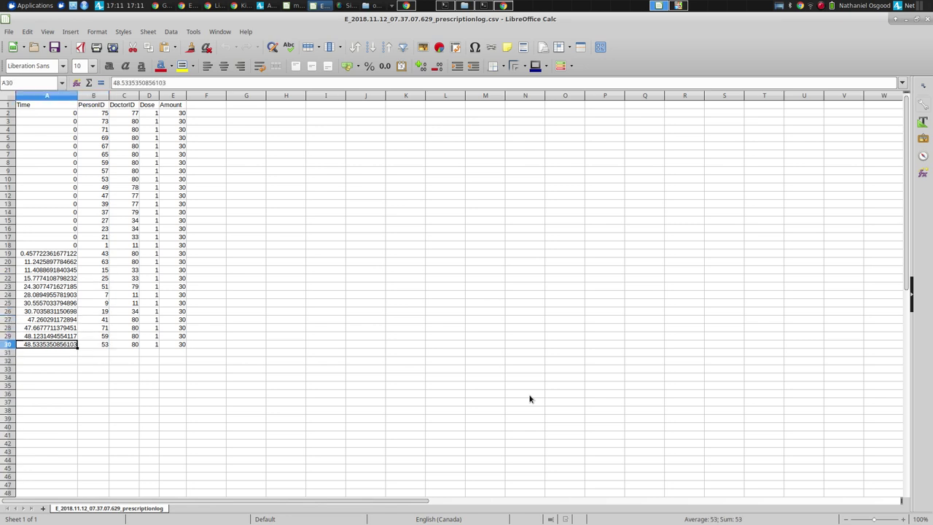
{"action": "key", "text": "Right"}
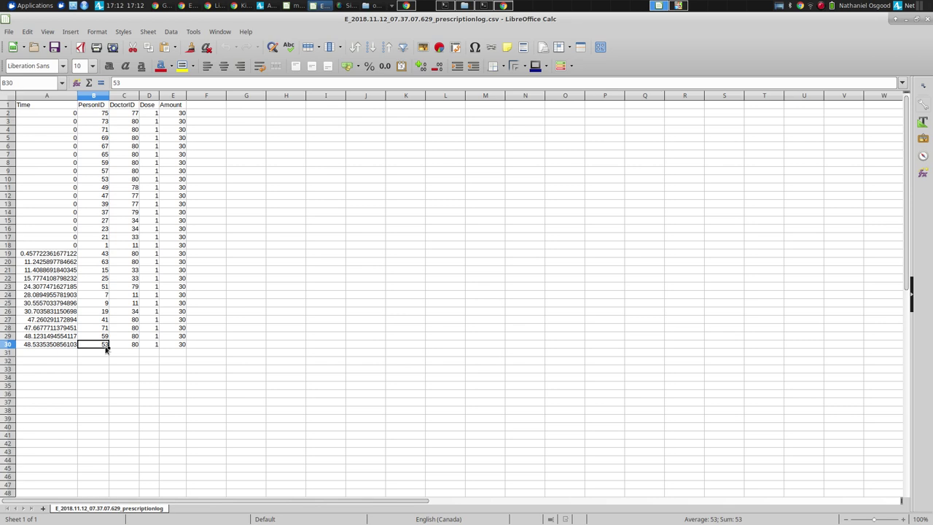
{"action": "key", "text": "ctrl+w"}
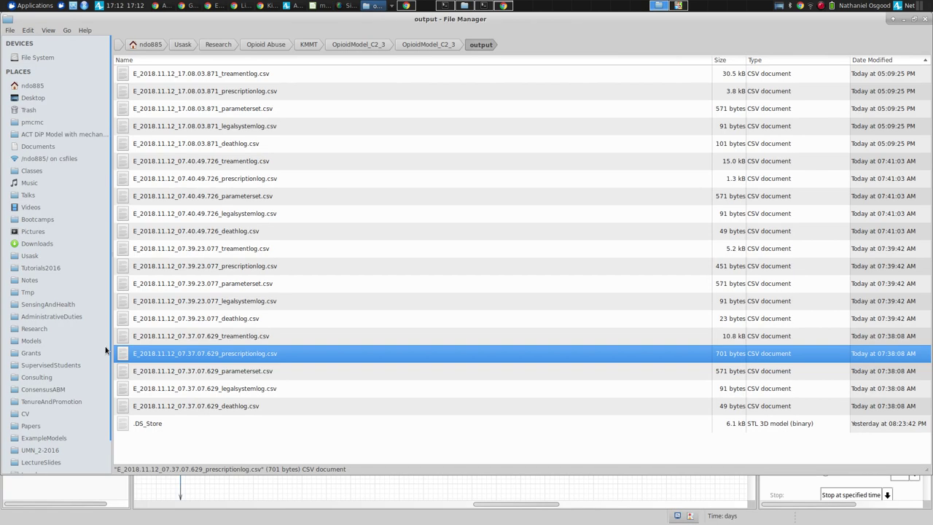
Step: Open the latest run's treatment log, E_2018.11.12_17.08.03.871_treamentlog.csv, with the default import options
{"action": "left_click", "coordinate": [182, 340]}
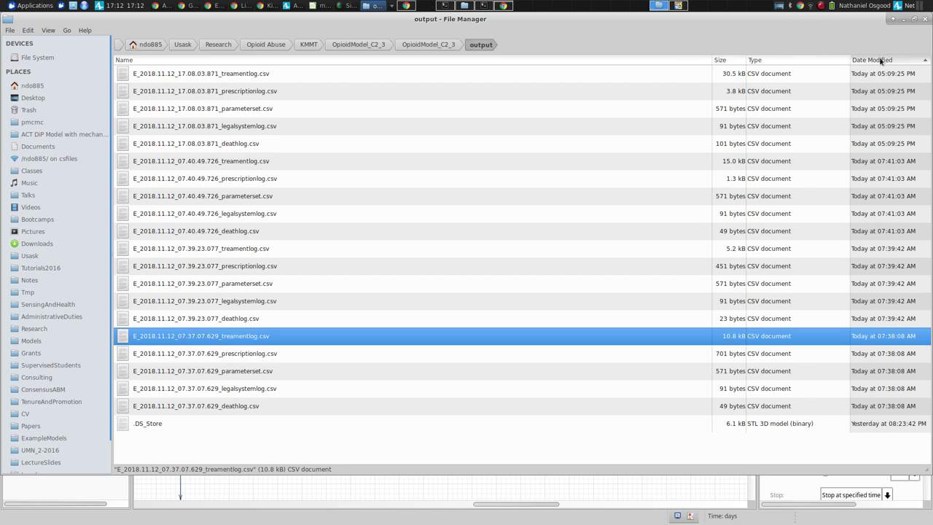
{"action": "right_click", "coordinate": [216, 78]}
{"action": "mouse_move", "coordinate": [239, 96]}
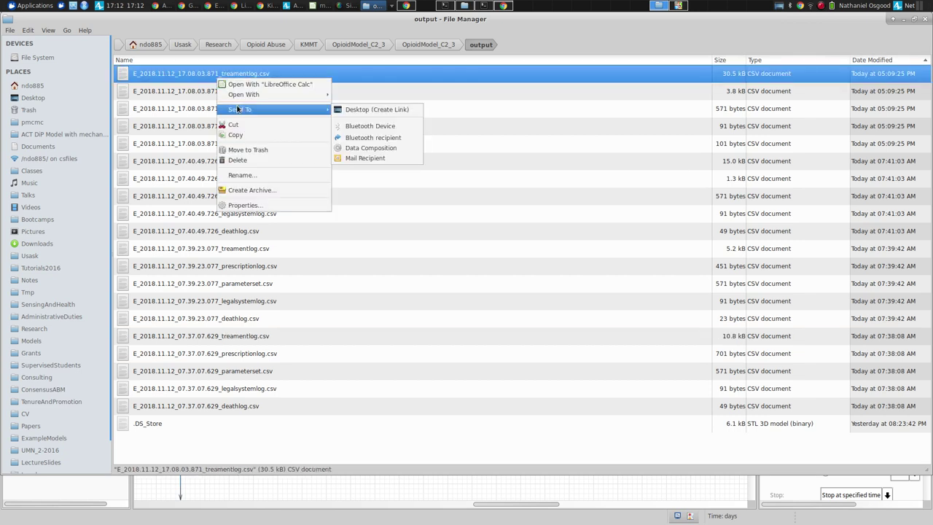
{"action": "left_click", "coordinate": [198, 77]}
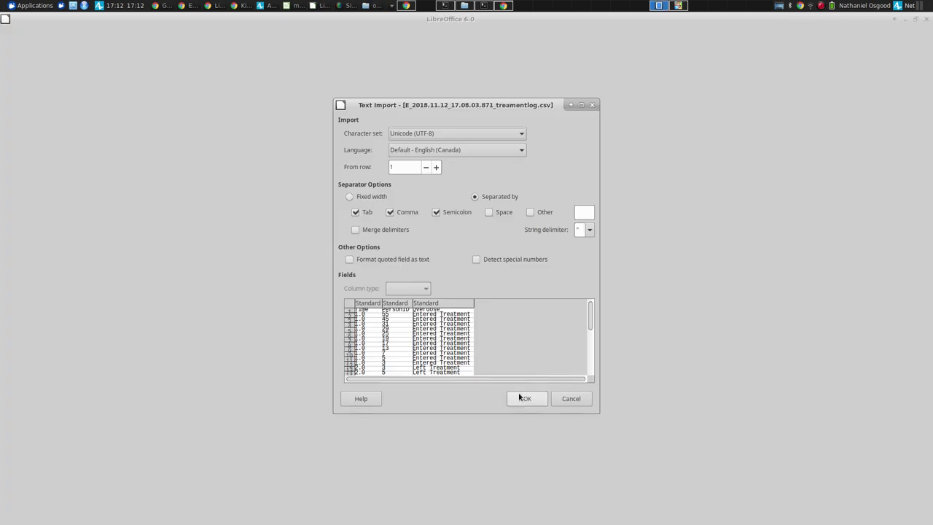
{"action": "left_click", "coordinate": [525, 398]}
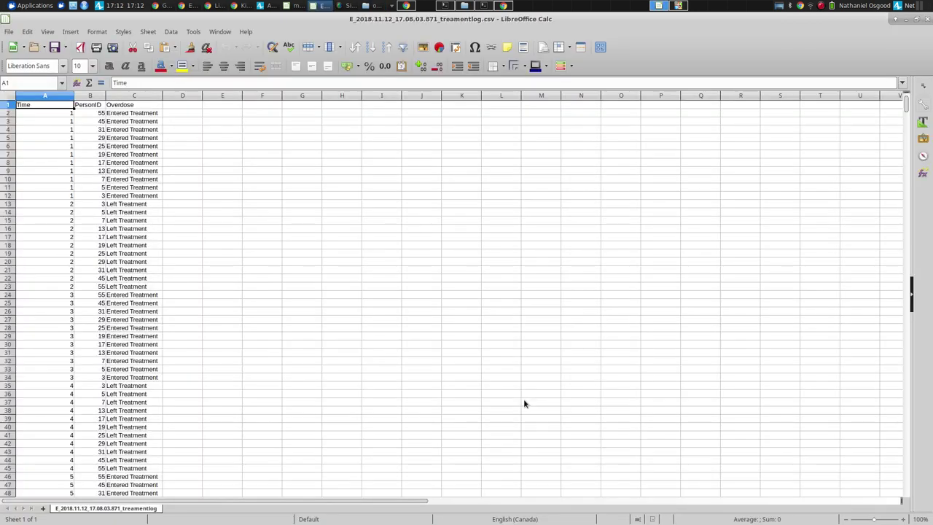
Step: Page down and back up through the treatment log's entry and exit records, and return to the output folder
{"action": "key", "text": "Page_Down"}
{"action": "key", "text": "Page_Down"}
{"action": "key", "text": "Page_Down"}
{"action": "key", "text": "Page_Down"}
{"action": "key", "text": "Page_Down"}
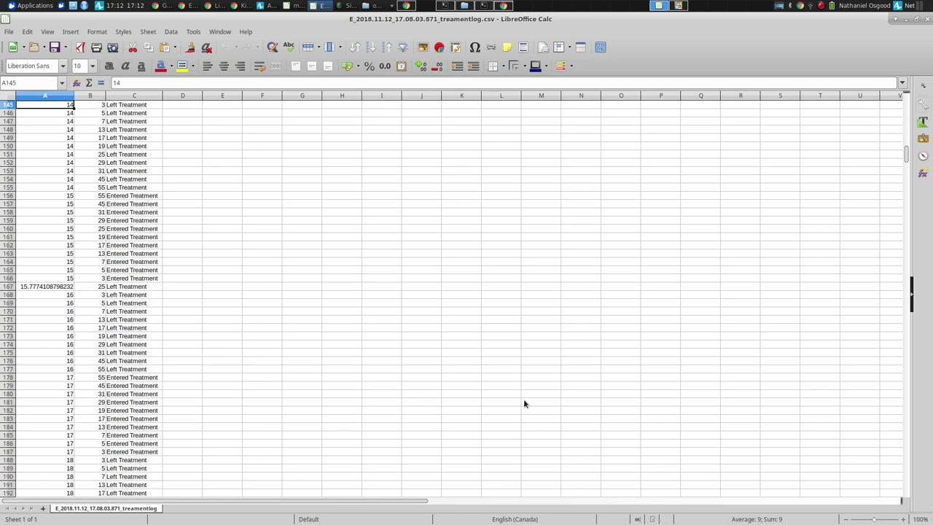
{"action": "key", "text": "Page_Down"}
{"action": "key", "text": "Page_Down"}
{"action": "key", "text": "Page_Down"}
{"action": "key", "text": "Page_Down"}
{"action": "key", "text": "Page_Down"}
{"action": "key", "text": "Page_Down"}
{"action": "key", "text": "Page_Down"}
{"action": "key", "text": "Page_Down"}
{"action": "key", "text": "Page_Down"}
{"action": "key", "text": "Page_Down"}
{"action": "key", "text": "Page_Down"}
{"action": "key", "text": "Page_Down"}
{"action": "key", "text": "Page_Down"}
{"action": "key", "text": "Page_Down"}
{"action": "key", "text": "Page_Down"}
{"action": "key", "text": "Page_Down"}
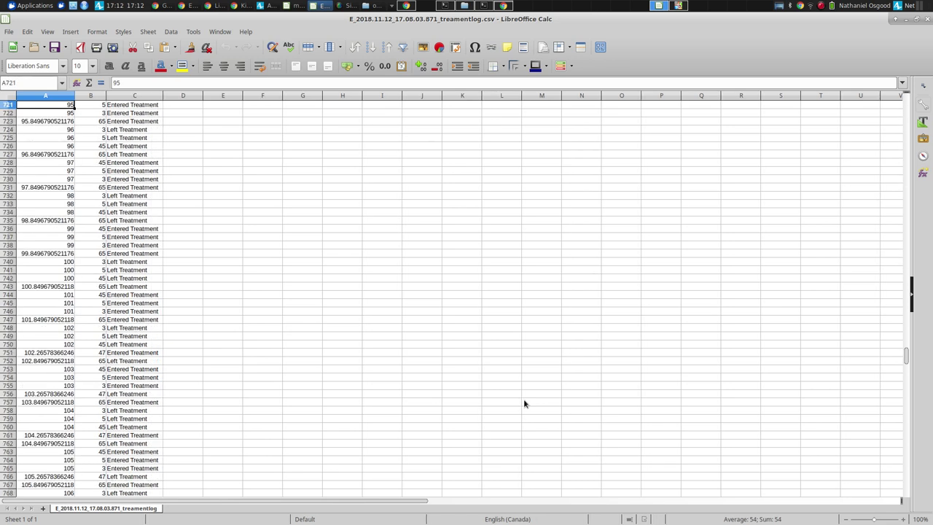
{"action": "key", "text": "Page_Up"}
{"action": "key", "text": "Page_Up"}
{"action": "key", "text": "Page_Up"}
{"action": "key", "text": "Page_Up"}
{"action": "key", "text": "Page_Up"}
{"action": "key", "text": "Page_Up"}
{"action": "key", "text": "Page_Up"}
{"action": "key", "text": "Page_Up"}
{"action": "key", "text": "Page_Up"}
{"action": "key", "text": "Page_Up"}
{"action": "key", "text": "Page_Up"}
{"action": "key", "text": "Page_Up"}
{"action": "key", "text": "Page_Up"}
{"action": "key", "text": "Page_Up"}
{"action": "key", "text": "Page_Up"}
{"action": "key", "text": "Page_Up"}
{"action": "key", "text": "Page_Up"}
{"action": "key", "text": "Page_Up"}
{"action": "key", "text": "Page_Up"}
{"action": "key", "text": "Page_Up"}
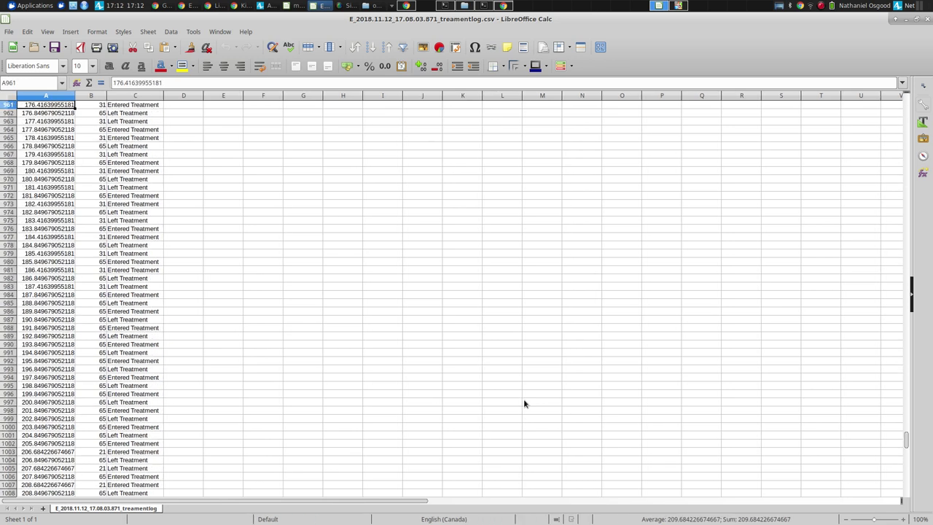
{"action": "key", "text": "Page_Down"}
{"action": "key", "text": "Page_Down"}
{"action": "key", "text": "Page_Down"}
{"action": "key", "text": "Page_Down"}
{"action": "key", "text": "Page_Down"}
{"action": "key", "text": "Page_Down"}
{"action": "key", "text": "Page_Down"}
{"action": "key", "text": "Page_Down"}
{"action": "key", "text": "Page_Down"}
{"action": "key", "text": "Page_Down"}
{"action": "key", "text": "Page_Down"}
{"action": "key", "text": "Page_Down"}
{"action": "key", "text": "Page_Down"}
{"action": "key", "text": "Page_Down"}
{"action": "key", "text": "Page_Down"}
{"action": "key", "text": "Page_Down"}
{"action": "key", "text": "Page_Down"}
{"action": "key", "text": "Page_Down"}
{"action": "key", "text": "Page_Down"}
{"action": "key", "text": "Page_Down"}
{"action": "key", "text": "alt+Tab"}
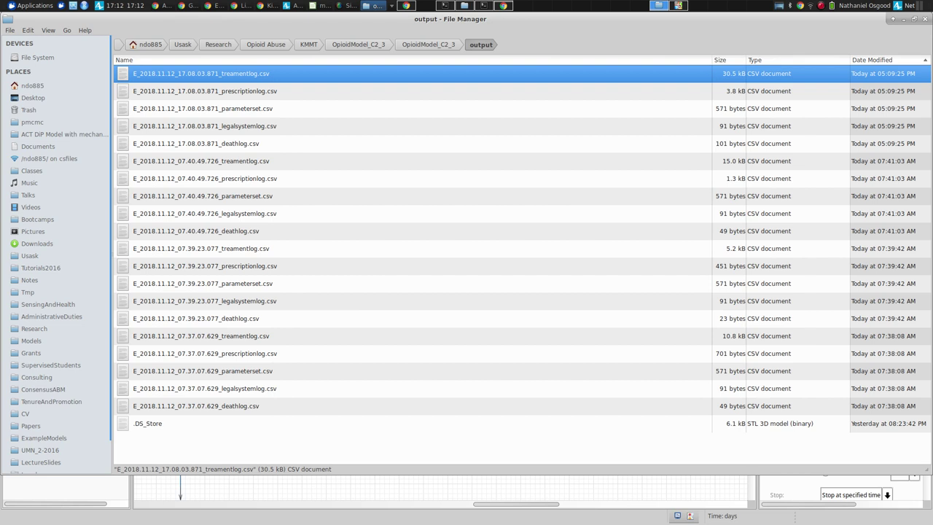
Step: Open E_2018.11.12_17.08.03.871_prescriptionlog.csv with the default import options and page through it before returning to the output folder
{"action": "key", "text": "Down"}
{"action": "key", "text": "Return"}
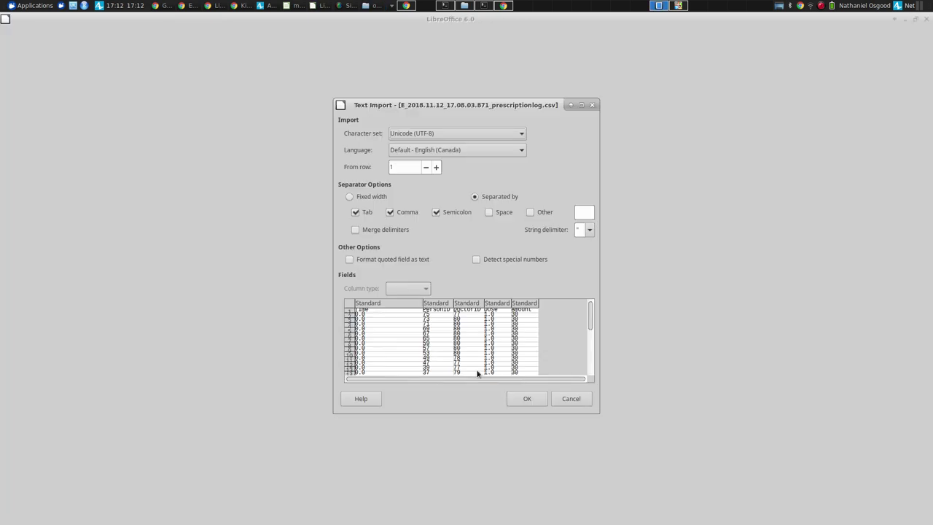
{"action": "left_click", "coordinate": [520, 403]}
{"action": "key", "text": "Page_Down"}
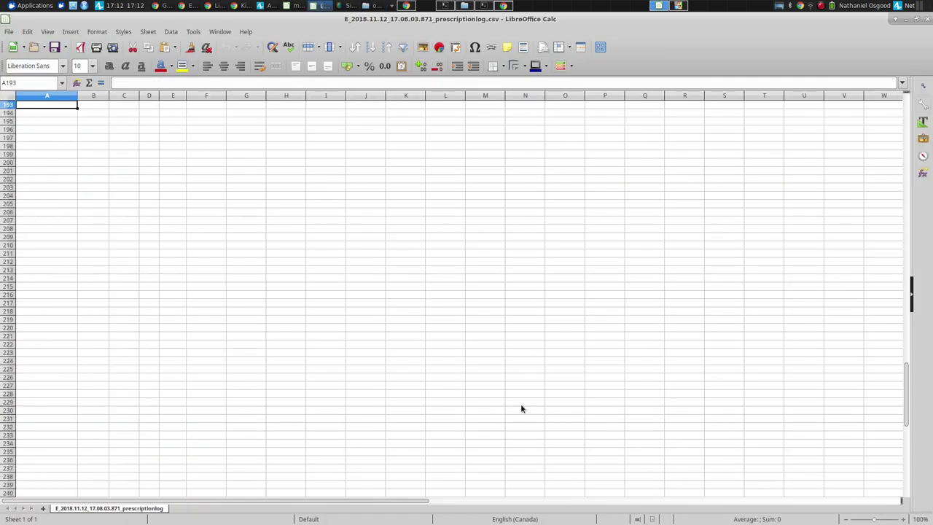
{"action": "key", "text": "alt+Tab"}
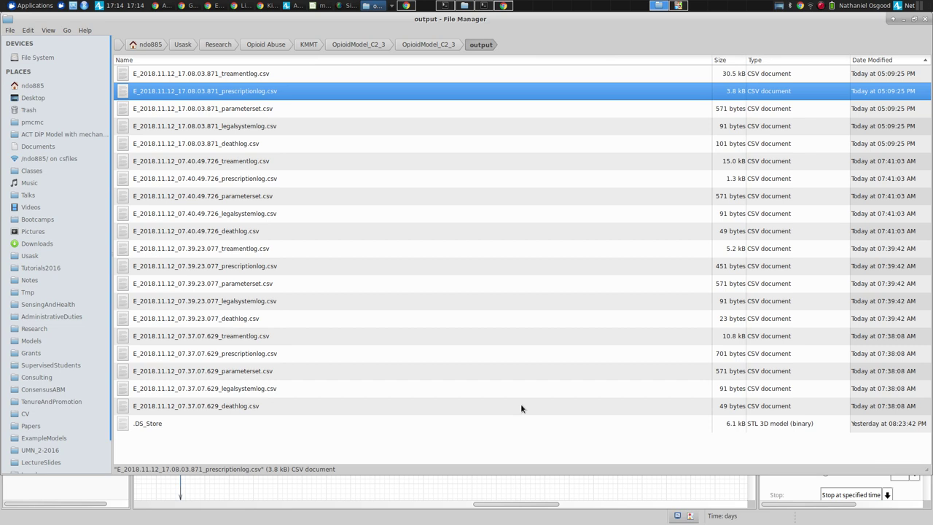
Step: Switch to AnyLogic and cancel the model-opening dialog to get back to the Person diagram
{"action": "key", "text": "alt+Tab"}
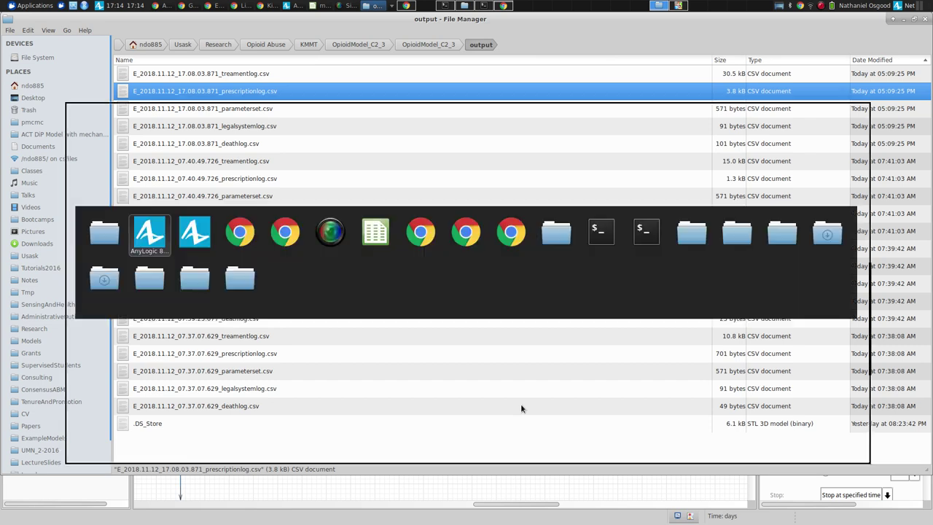
{"action": "key", "text": "alt+Tab"}
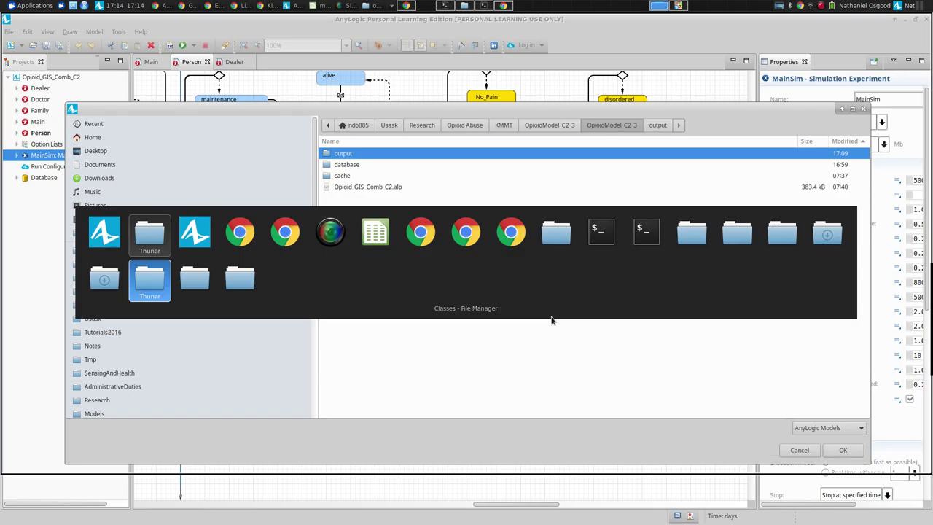
{"action": "key", "text": "alt+Tab"}
{"action": "key", "text": "alt+Tab"}
{"action": "key", "text": "Escape"}
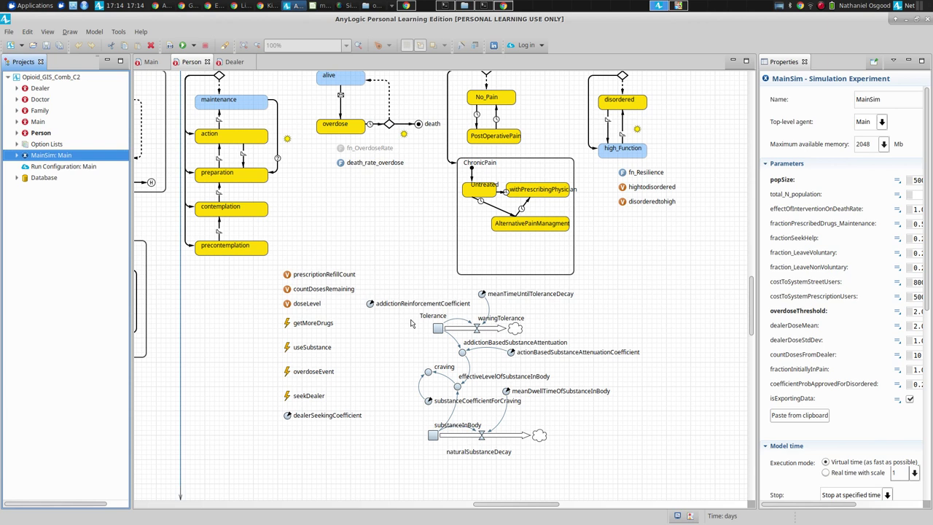
Step: Run the MainSim simulation experiment from the Opioid_GIS_Comb_C2 project
{"action": "key", "text": "alt+Tab"}
{"action": "key", "text": "alt+Tab"}
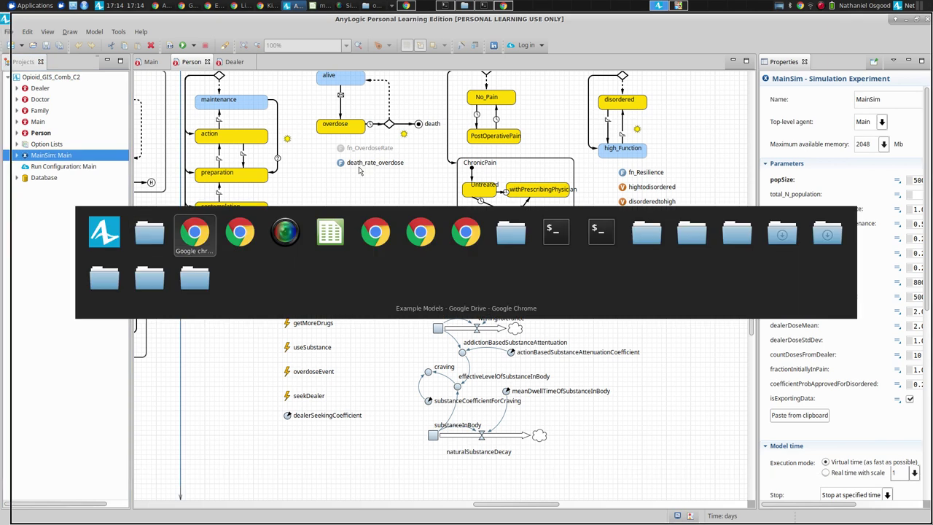
{"action": "key", "text": "alt+shift+Tab"}
{"action": "key", "text": "alt+shift+Tab"}
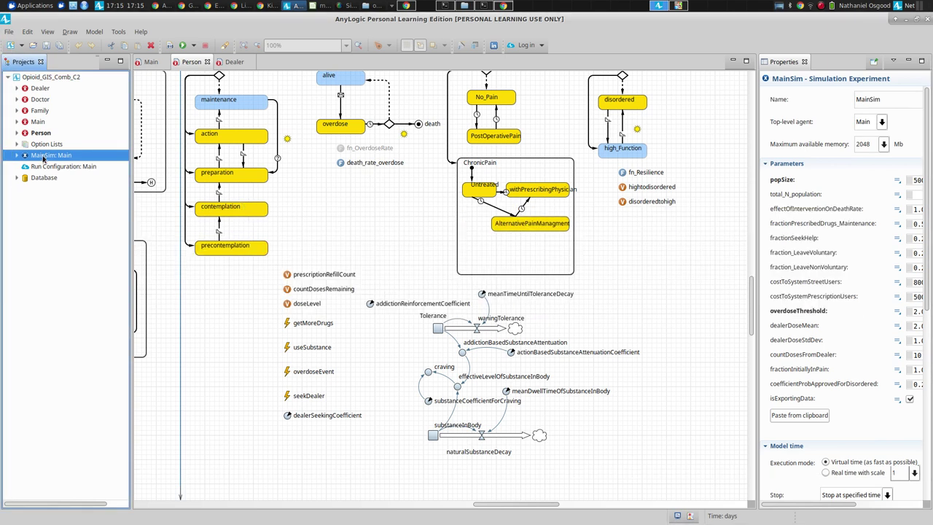
{"action": "right_click", "coordinate": [43, 157]}
{"action": "left_click", "coordinate": [72, 288]}
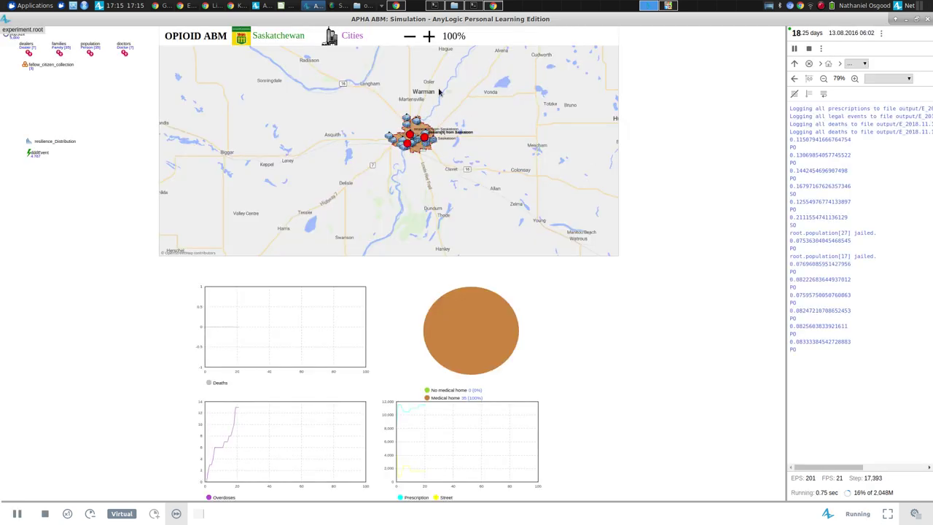
Step: Enlarge the running simulation's map around Saskatoon and reposition it to examine the dealers and homes within the city
{"action": "left_click", "coordinate": [430, 42]}
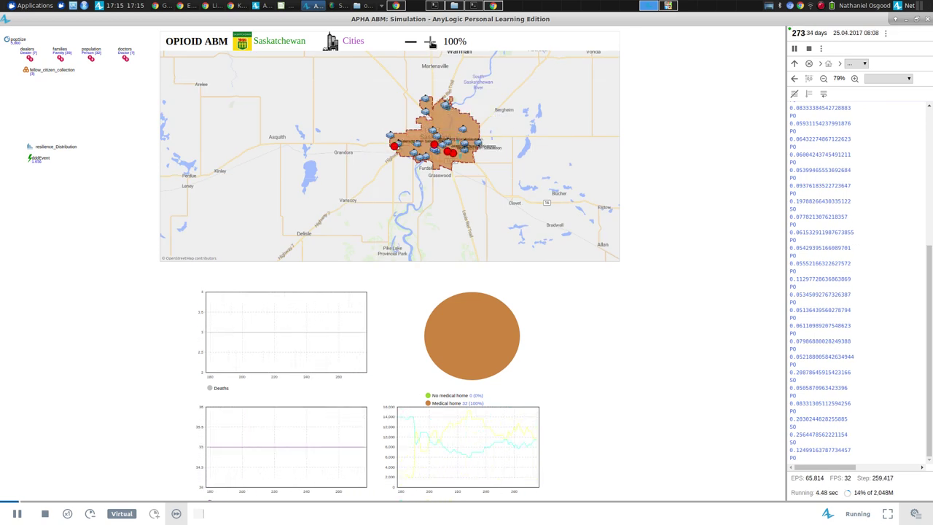
{"action": "left_click", "coordinate": [431, 42]}
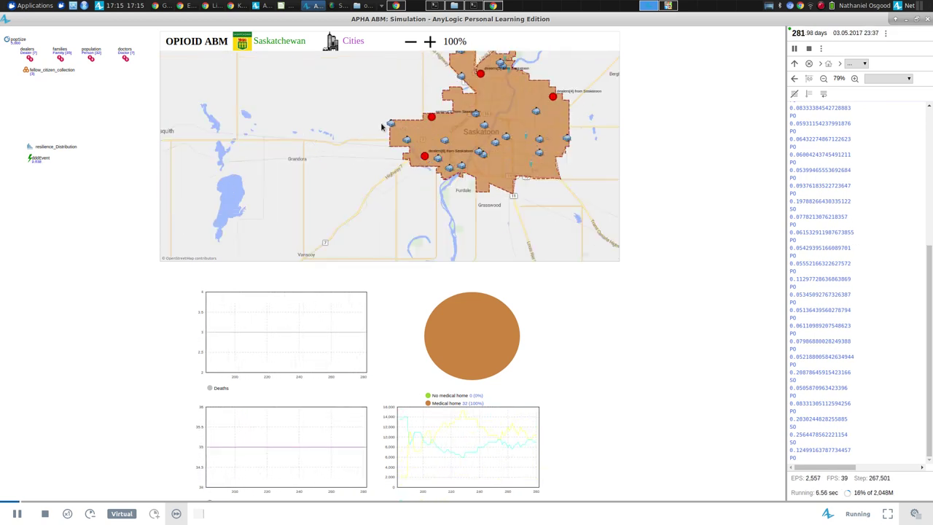
{"action": "scroll", "coordinate": [381, 129], "scroll_direction": "up", "scroll_amount": 1}
{"action": "left_click_drag", "start_coordinate": [381, 129], "coordinate": [141, 182]}
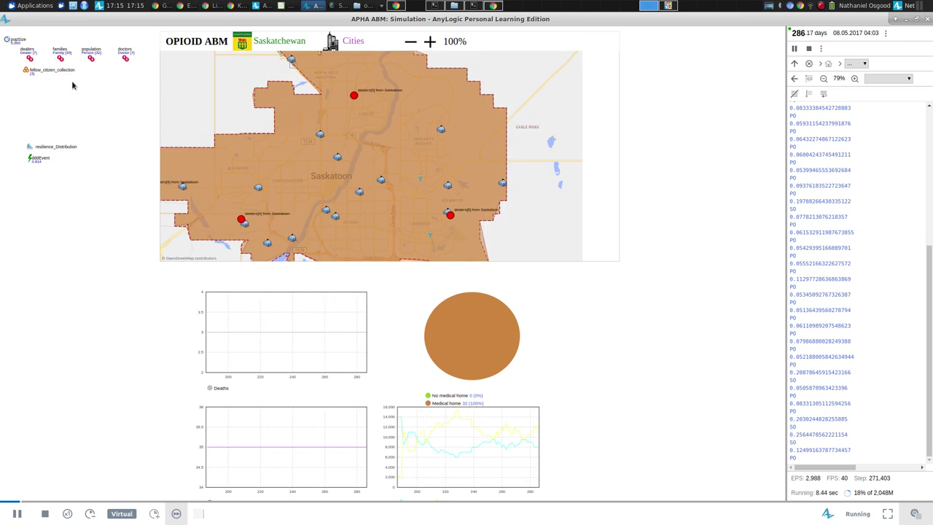
Step: Pause the simulation and open the population[0] agent to show its statecharts and stock-and-flow diagram
{"action": "left_click", "coordinate": [17, 514]}
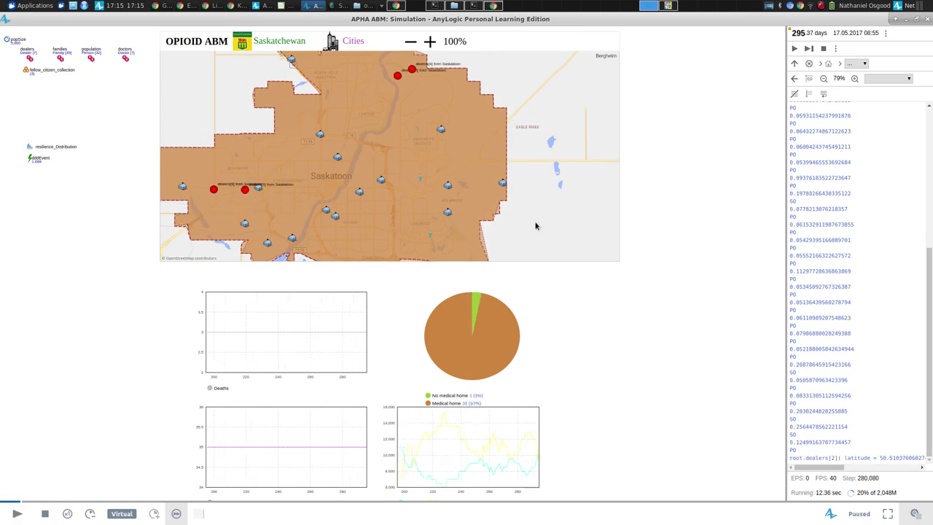
{"action": "left_click", "coordinate": [865, 64]}
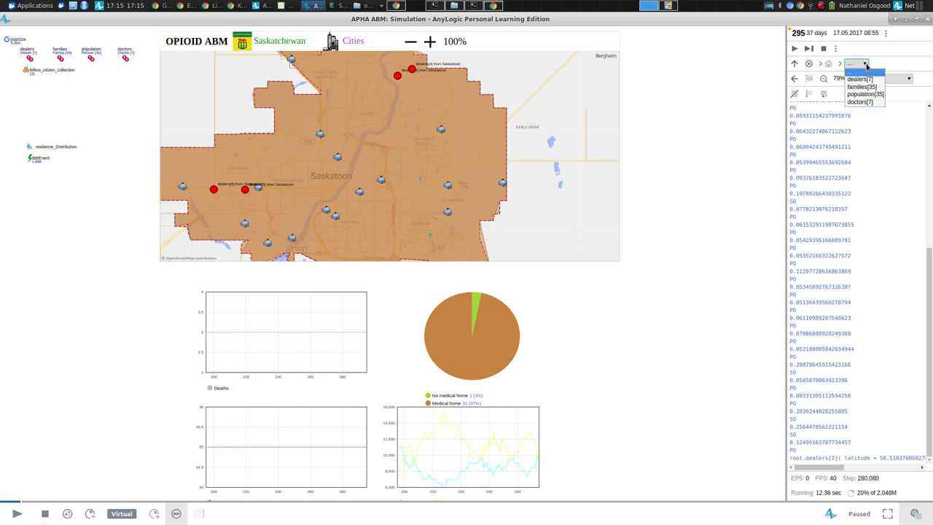
{"action": "left_click", "coordinate": [865, 95]}
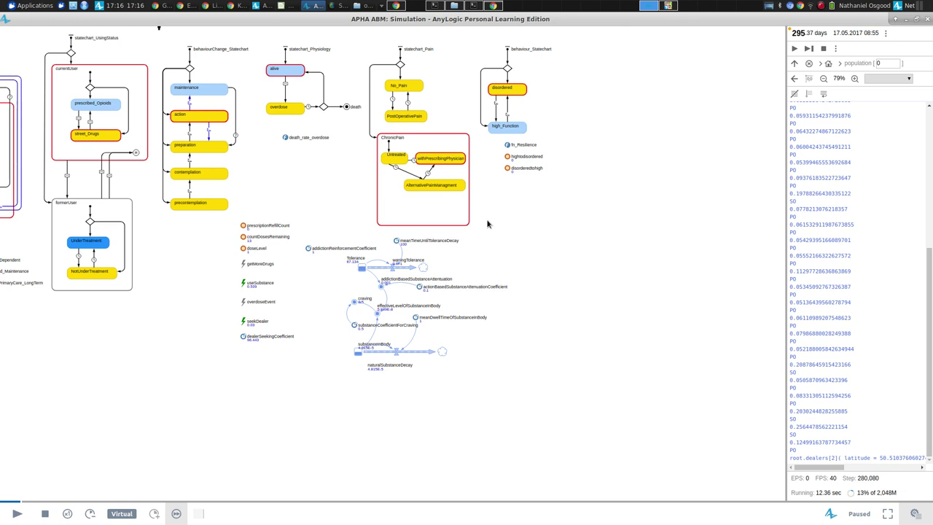
Step: Switch to the output folder and open E_2018.11.12_17.08.03.871_treamentlog.csv with the default import options
{"action": "key", "text": "alt+Tab"}
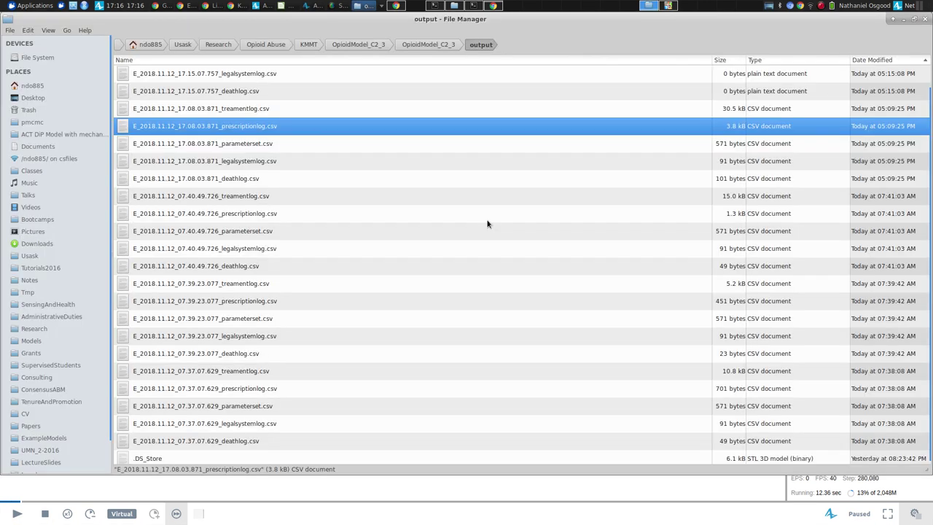
{"action": "key", "text": "Down"}
{"action": "key", "text": "Down"}
{"action": "key", "text": "Down"}
{"action": "key", "text": "Down"}
{"action": "key", "text": "Down"}
{"action": "key", "text": "Down"}
{"action": "key", "text": "Up"}
{"action": "key", "text": "Up"}
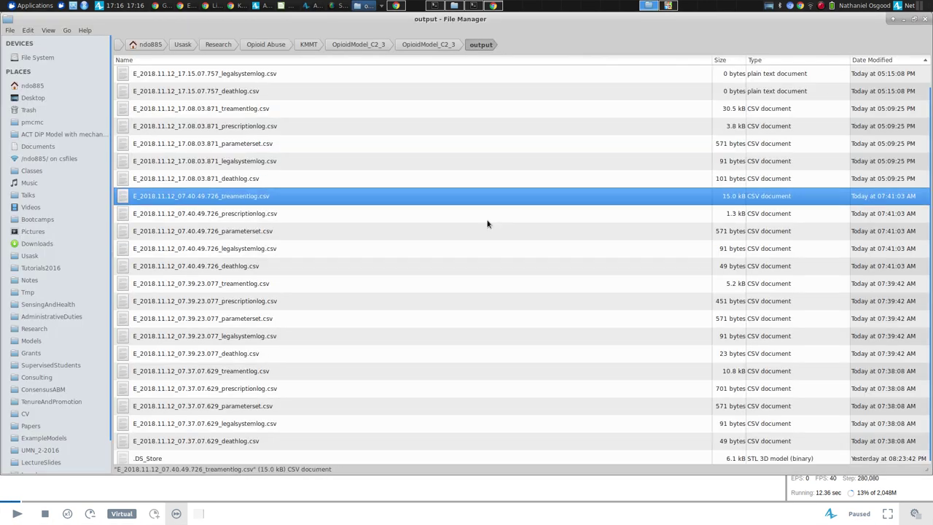
{"action": "key", "text": "Up"}
{"action": "key", "text": "Up"}
{"action": "key", "text": "Up"}
{"action": "key", "text": "Up"}
{"action": "key", "text": "Up"}
{"action": "key", "text": "Up"}
{"action": "key", "text": "Up"}
{"action": "key", "text": "Down"}
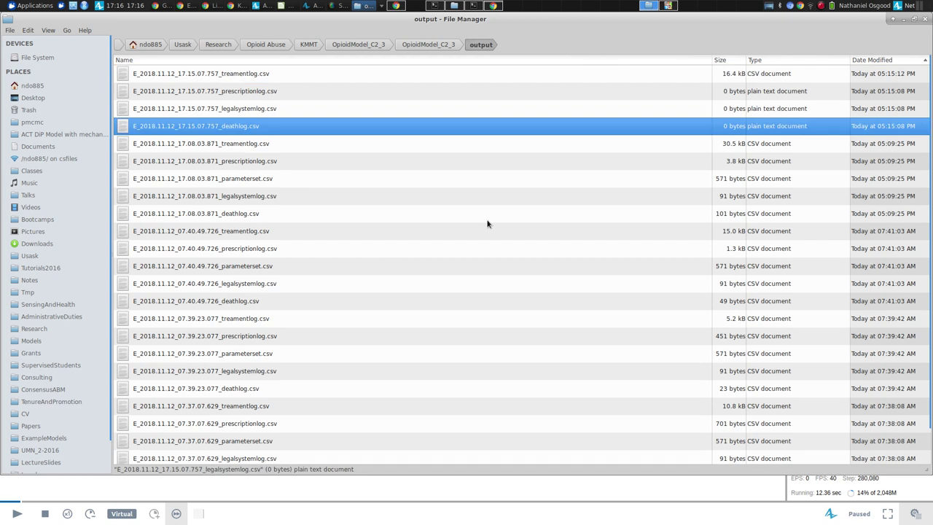
{"action": "key", "text": "Down"}
{"action": "key", "text": "Down"}
{"action": "key", "text": "Up"}
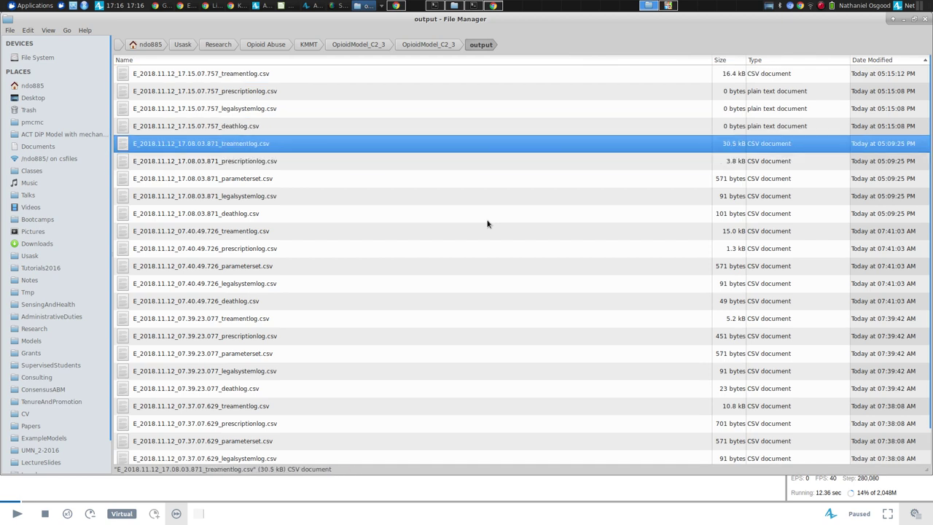
{"action": "key", "text": "Return"}
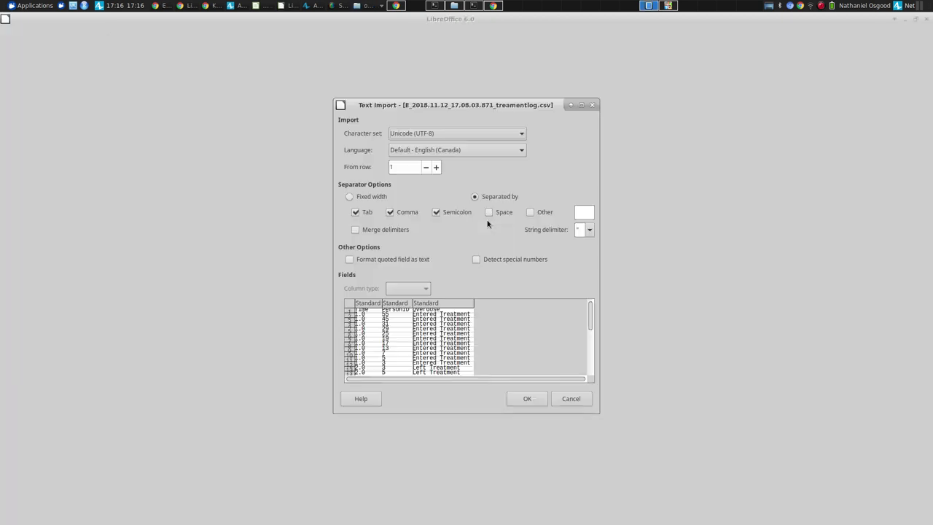
{"action": "key", "text": "Return"}
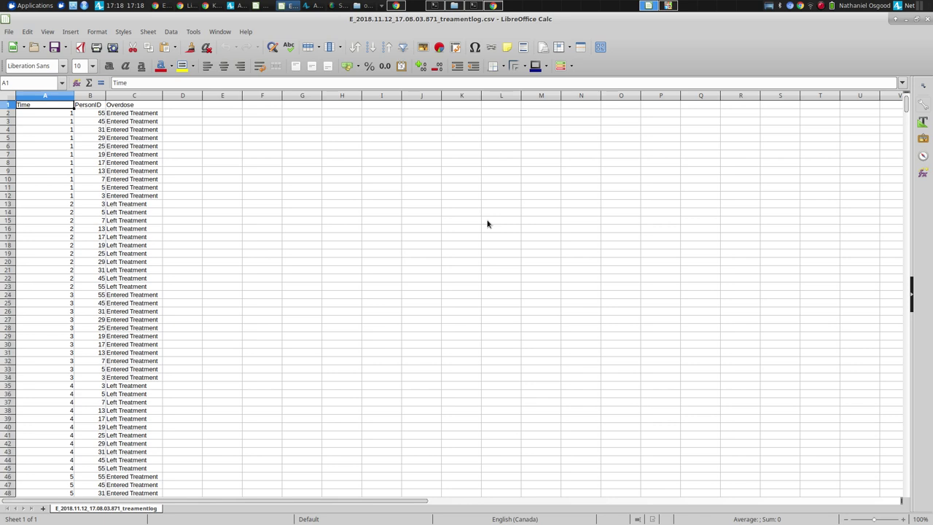
Step: Switch to the paused simulation to look at the population[0] statecharts, and return to the treatment log
{"action": "key", "text": "alt+Tab"}
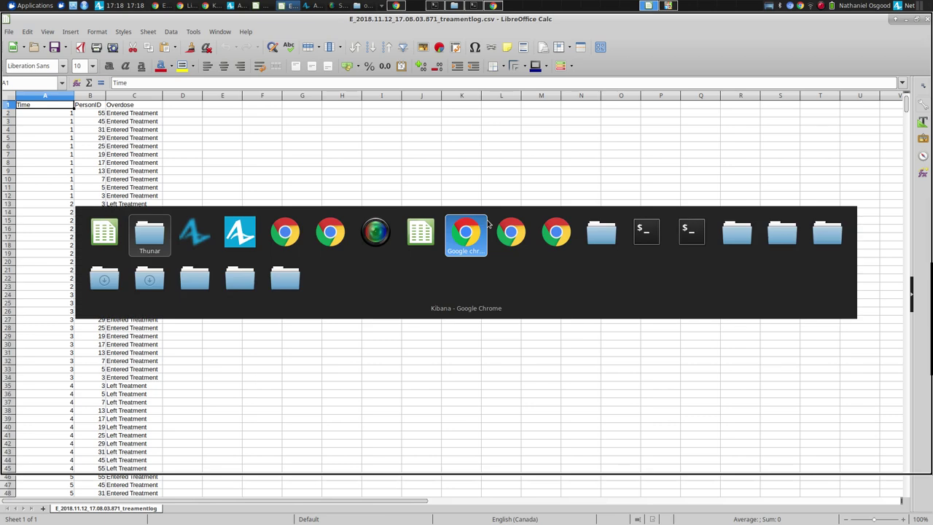
{"action": "key", "text": "alt+Tab"}
{"action": "key", "text": "alt+Tab"}
{"action": "key", "text": "alt+Tab"}
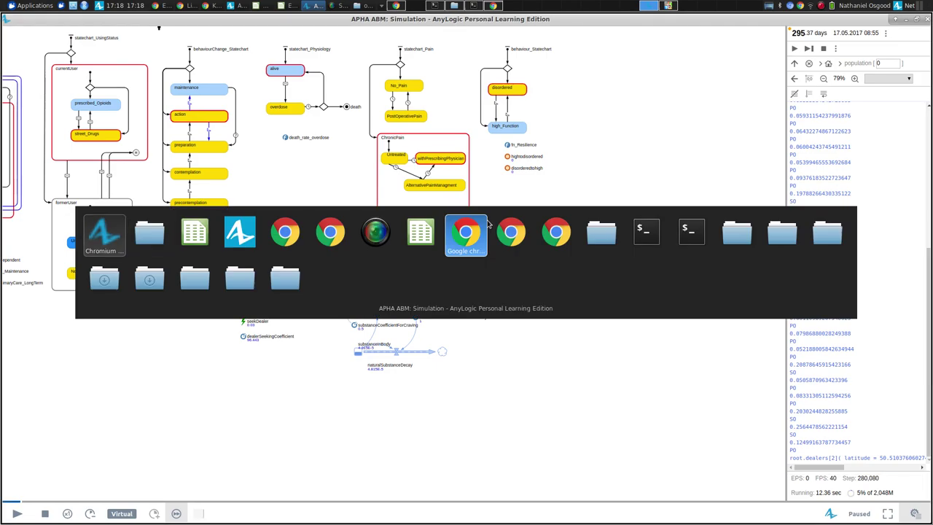
{"action": "key", "text": "alt+Tab"}
{"action": "key", "text": "alt+Tab"}
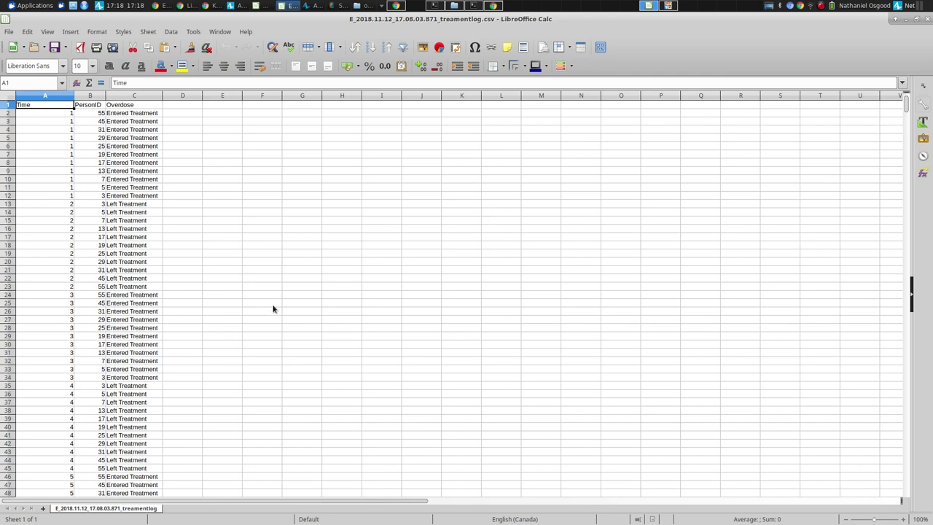
Step: Return to the output folder and open E_2018.11.12_17.08.03.871_prescriptionlog.csv with the default import options
{"action": "key", "text": "alt+Tab"}
{"action": "key", "text": "alt+Tab"}
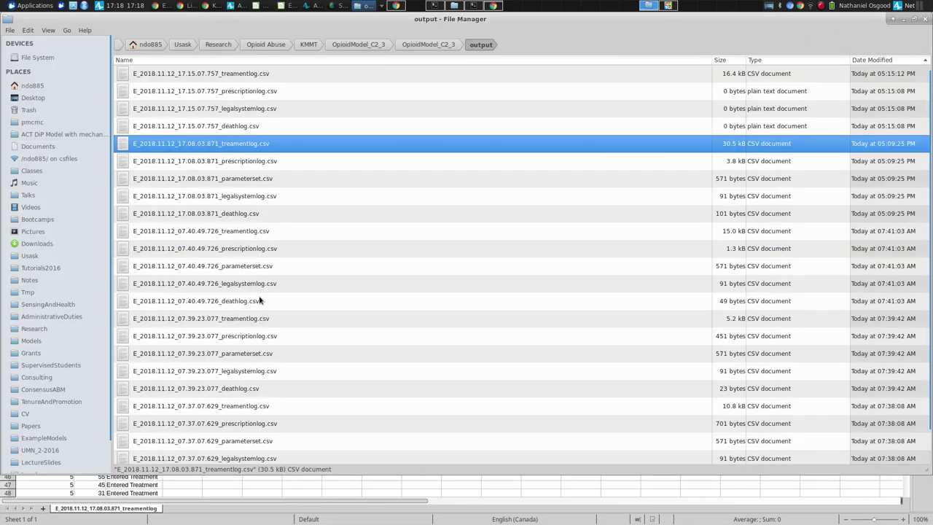
{"action": "double_click", "coordinate": [235, 161]}
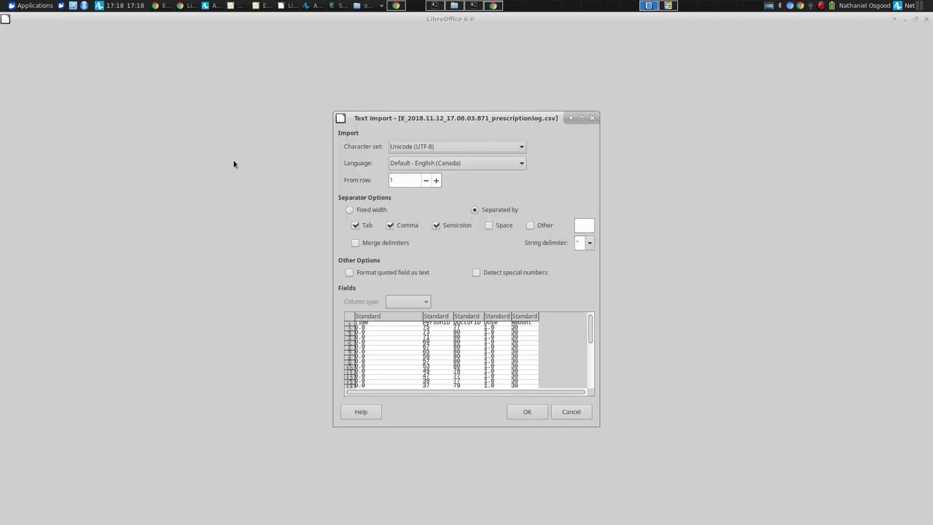
{"action": "key", "text": "Return"}
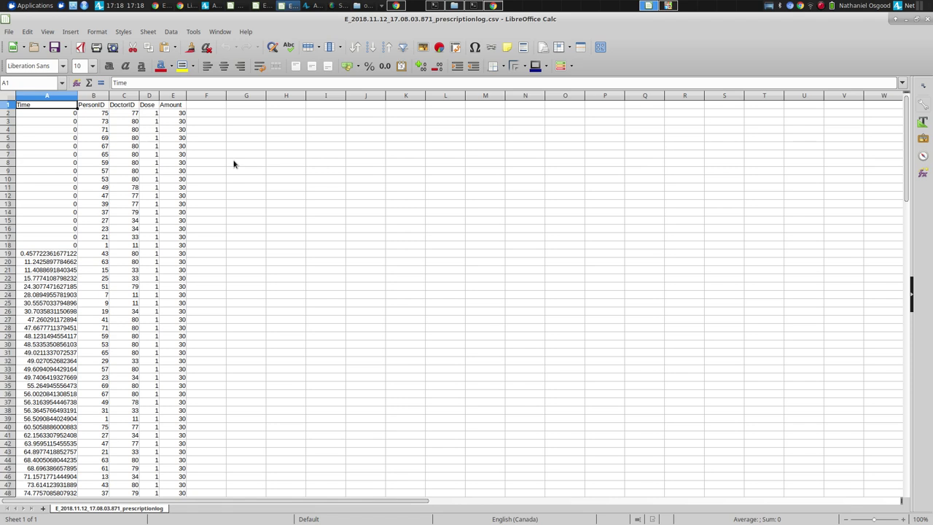
Step: Switch from the prescription log to the AnyLogic editor to view the Person agent's diagram
{"action": "key", "text": "alt+Tab"}
{"action": "key", "text": "alt+Tab"}
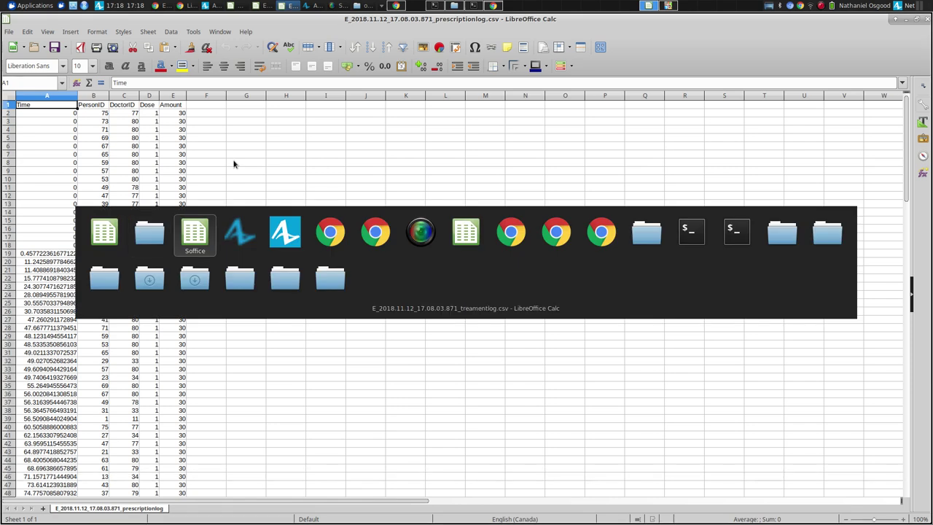
{"action": "key", "text": "alt+Tab"}
{"action": "key", "text": "alt+Tab"}
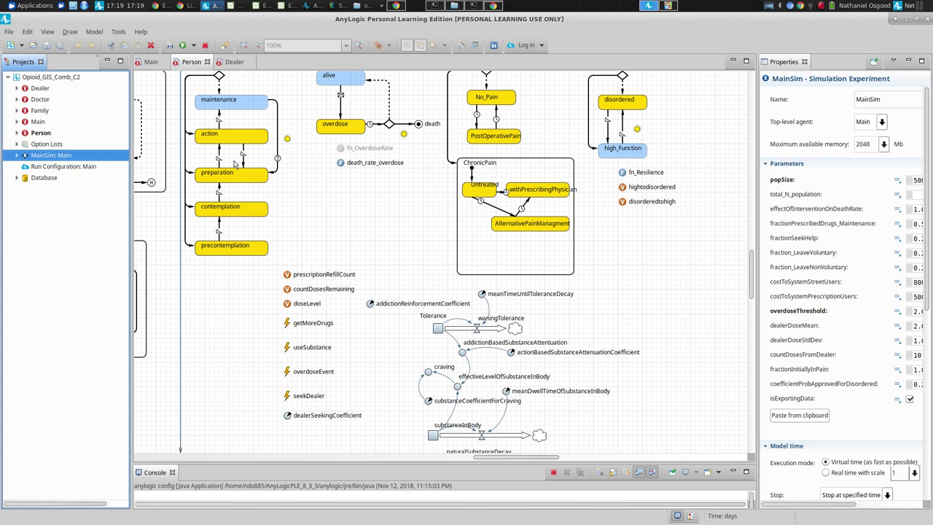
Step: Switch to the paused simulation window and examine the population[0] agent's active states and variable values
{"action": "key", "text": "alt+Tab"}
{"action": "key", "text": "alt+Tab"}
{"action": "key", "text": "alt+Tab"}
{"action": "key", "text": "alt+Tab"}
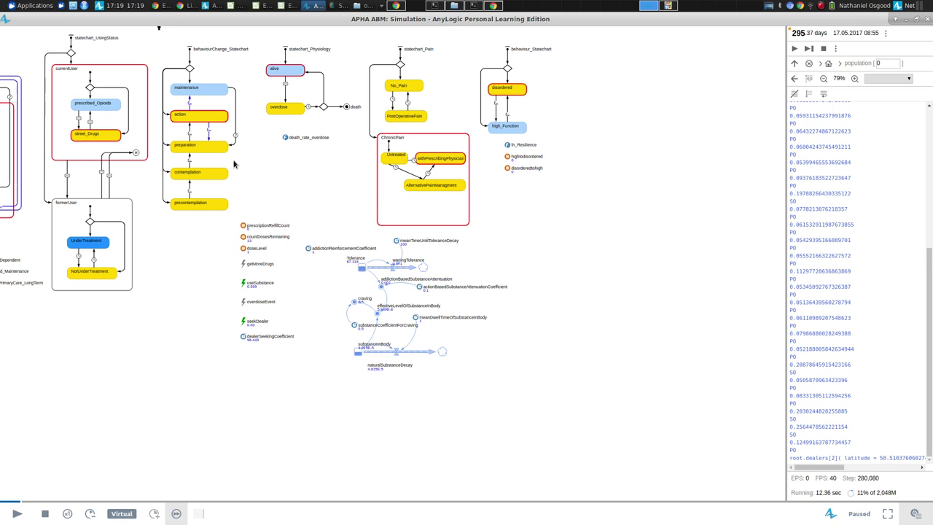
{"action": "key", "text": "alt+Tab"}
{"action": "key", "text": "alt+Tab"}
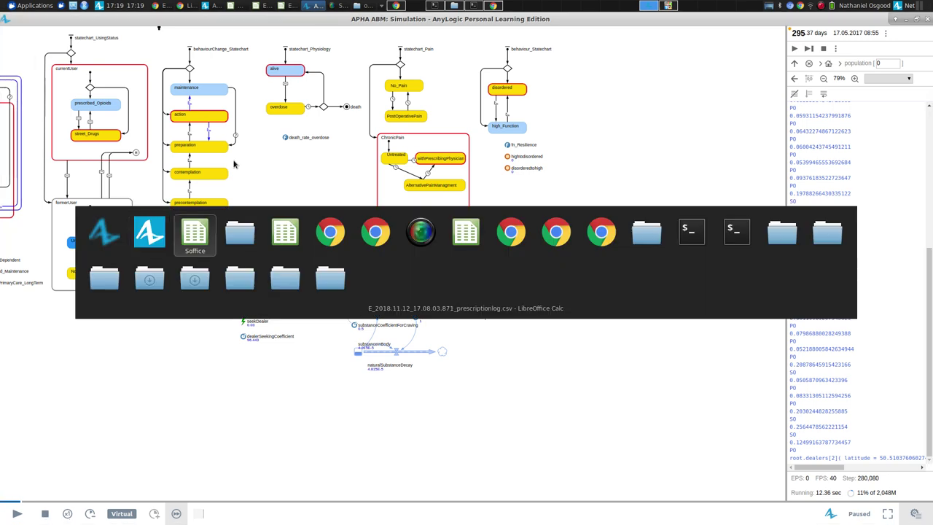
{"action": "key", "text": "alt+shift+Tab"}
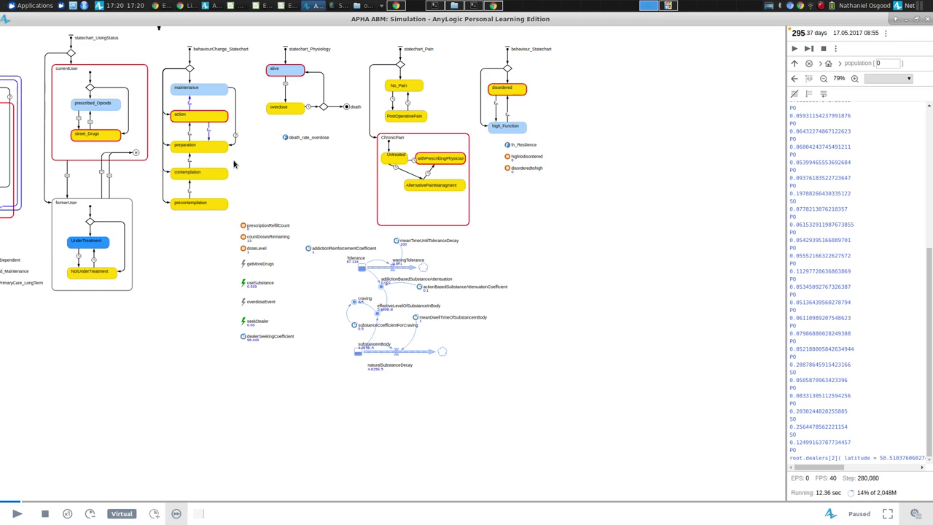
Step: Compare the prescription log's records with the population[0] statecharts by switching between LibreOffice Calc and the simulation window
{"action": "key", "text": "alt+Tab"}
{"action": "key", "text": "alt+Tab"}
{"action": "key", "text": "Tab"}
{"action": "key", "text": "alt+Tab"}
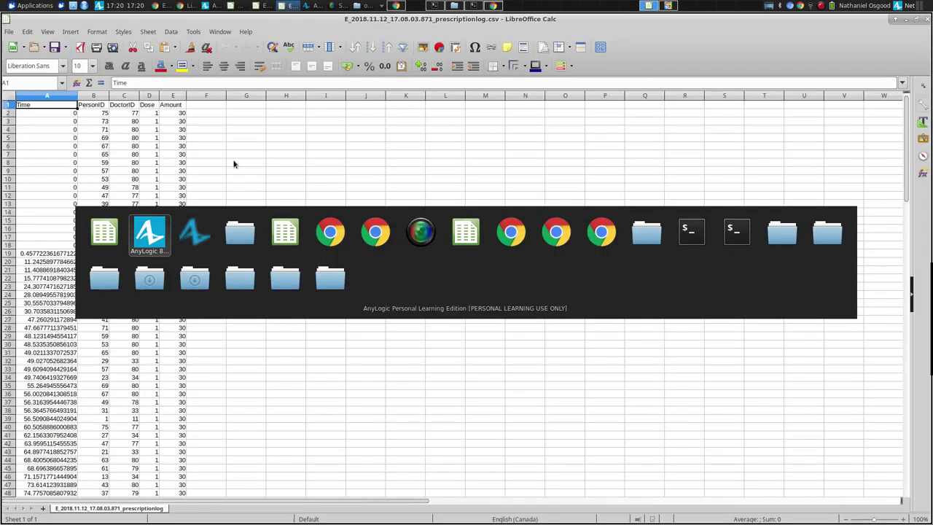
{"action": "key", "text": "Escape"}
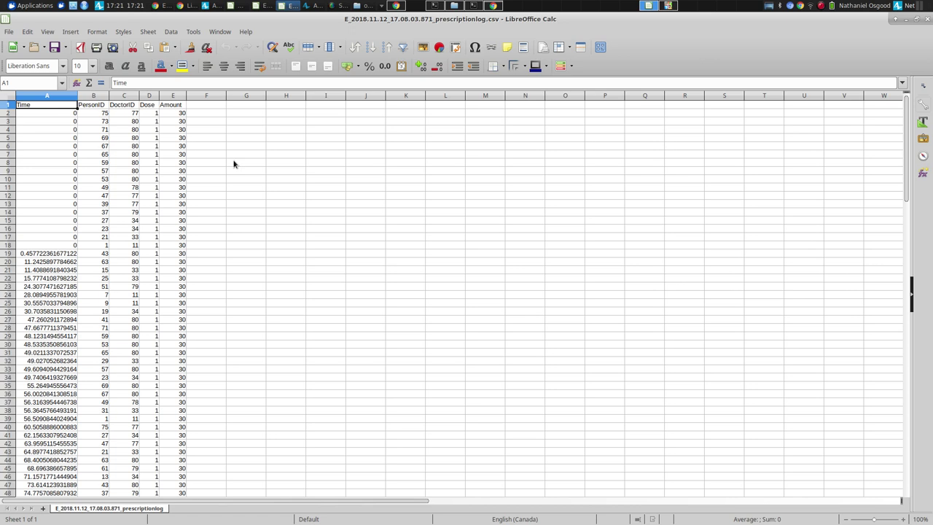
{"action": "key", "text": "alt+Tab"}
{"action": "key", "text": "alt+Tab"}
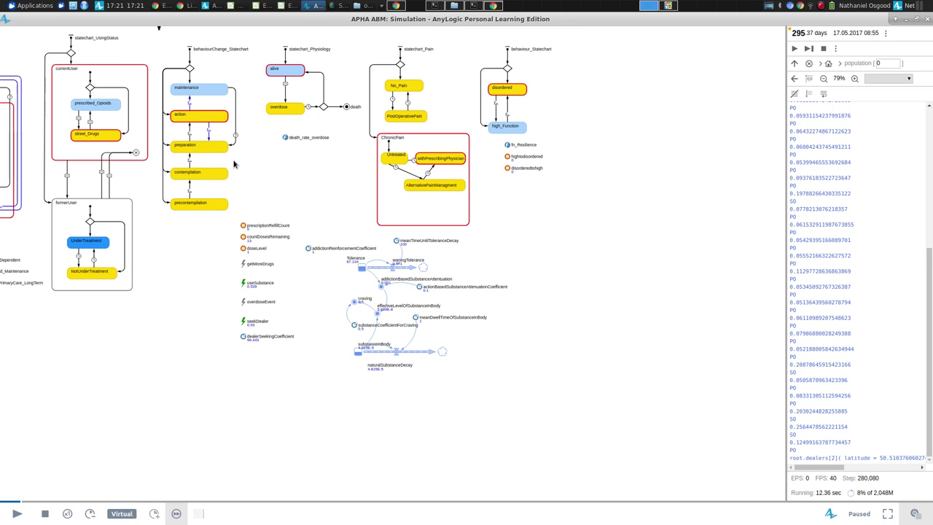
{"action": "key", "text": "alt+Tab"}
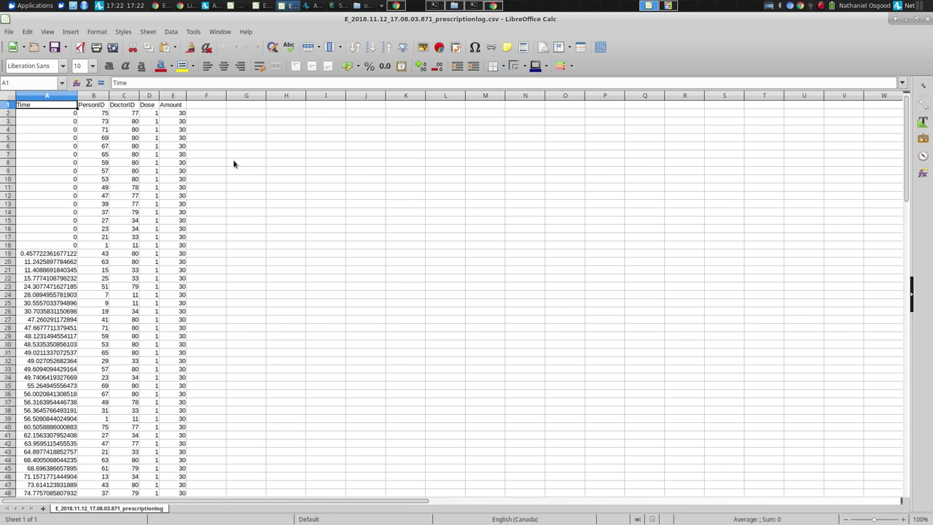
Step: Switch to the AnyLogic editor's Person diagram and go back to the simulation's main map and charts
{"action": "key", "text": "alt+Tab"}
{"action": "key", "text": "alt+Tab"}
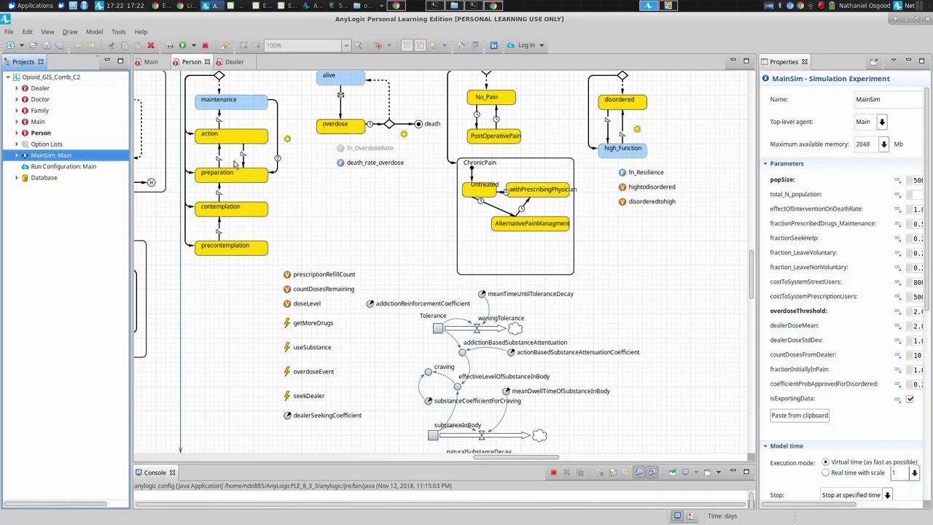
{"action": "key", "text": "alt+Tab"}
{"action": "key", "text": "alt+shift+Tab"}
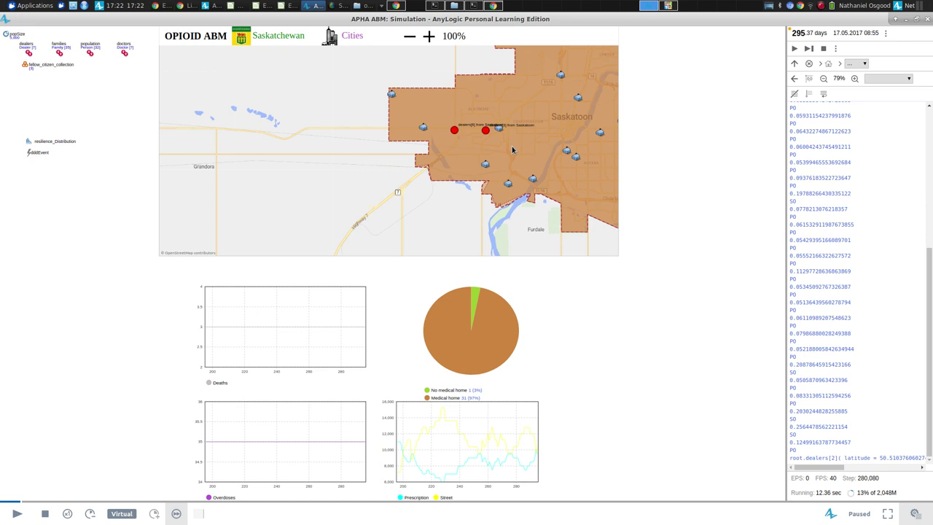
Step: Check the prescription log, return to the paused simulation and close its window
{"action": "key", "text": "alt+Tab"}
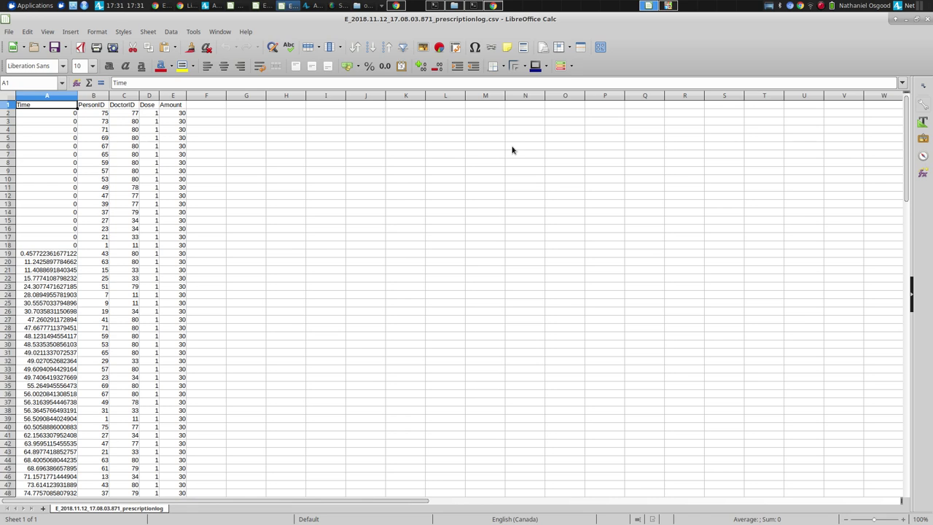
{"action": "key", "text": "alt+Tab"}
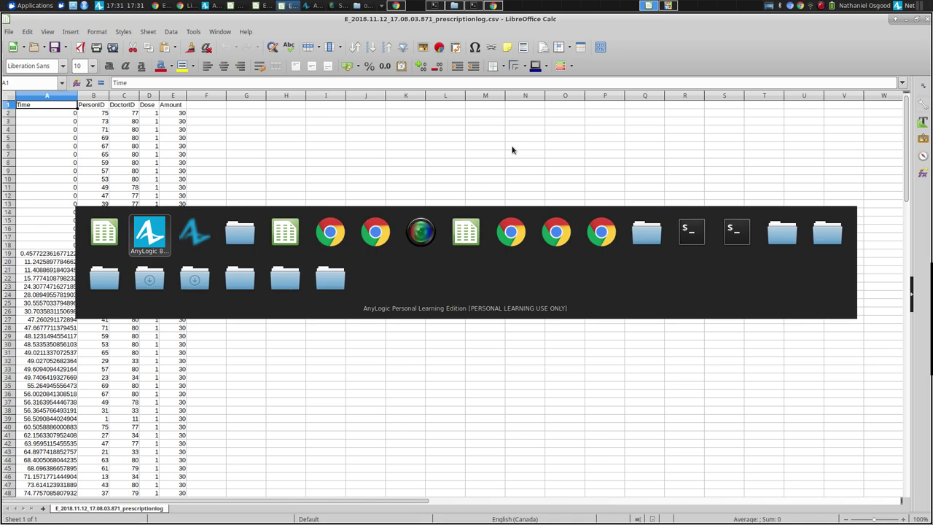
{"action": "key", "text": "alt+Tab"}
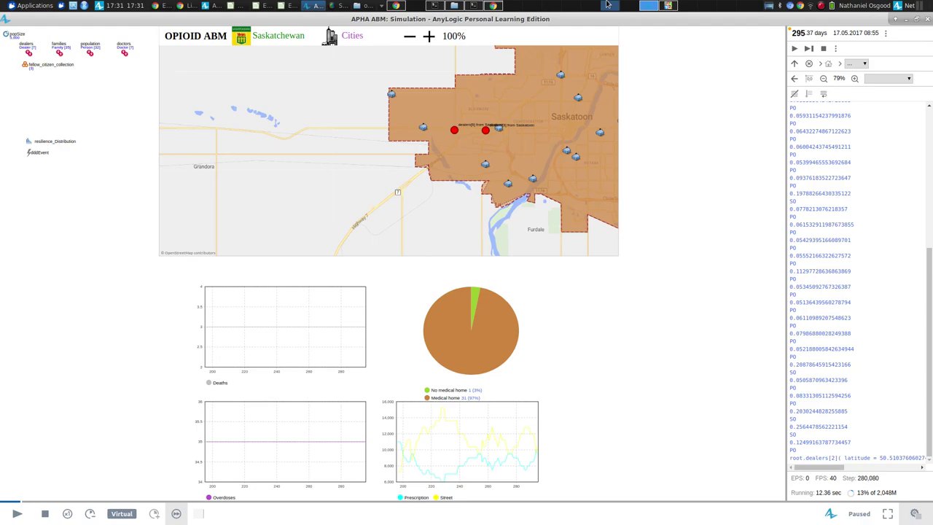
{"action": "left_click", "coordinate": [926, 19]}
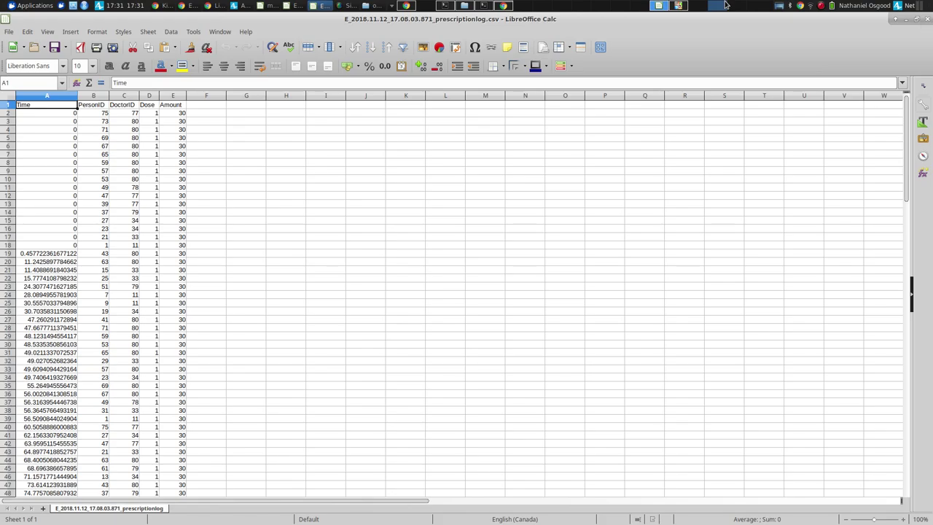
{"action": "left_click", "coordinate": [821, 6]}
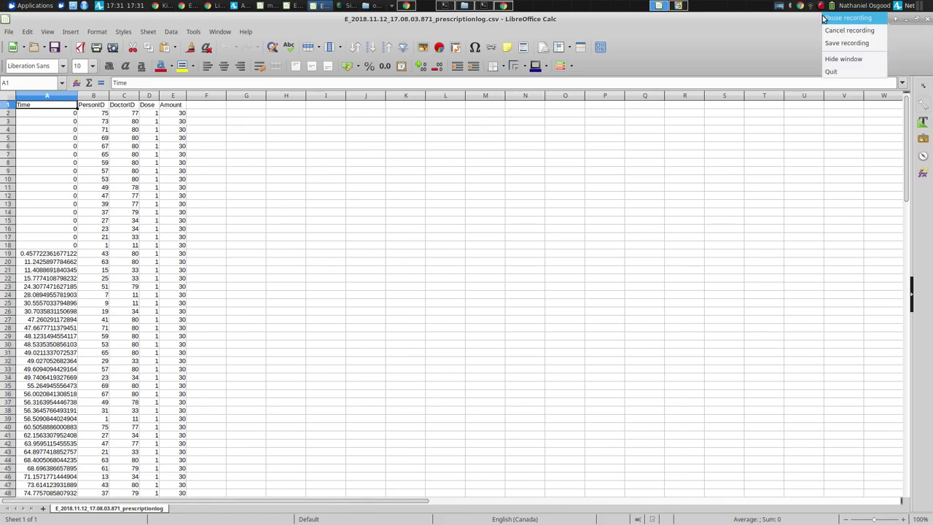